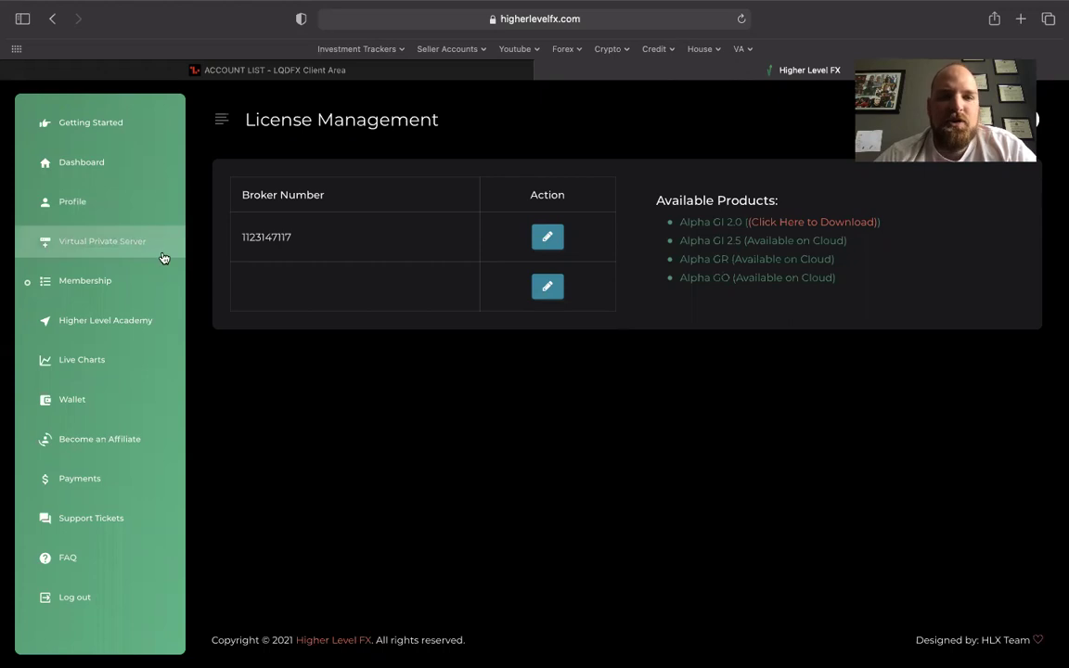
Go from the broker number area to the Virtual Private Server page in the sidebar
{"action": "mouse_move", "coordinate": [283, 239]}
{"action": "left_mouse_down"}
{"action": "mouse_move", "coordinate": [233, 232]}
{"action": "mouse_move", "coordinate": [271, 238]}
{"action": "left_mouse_up"}
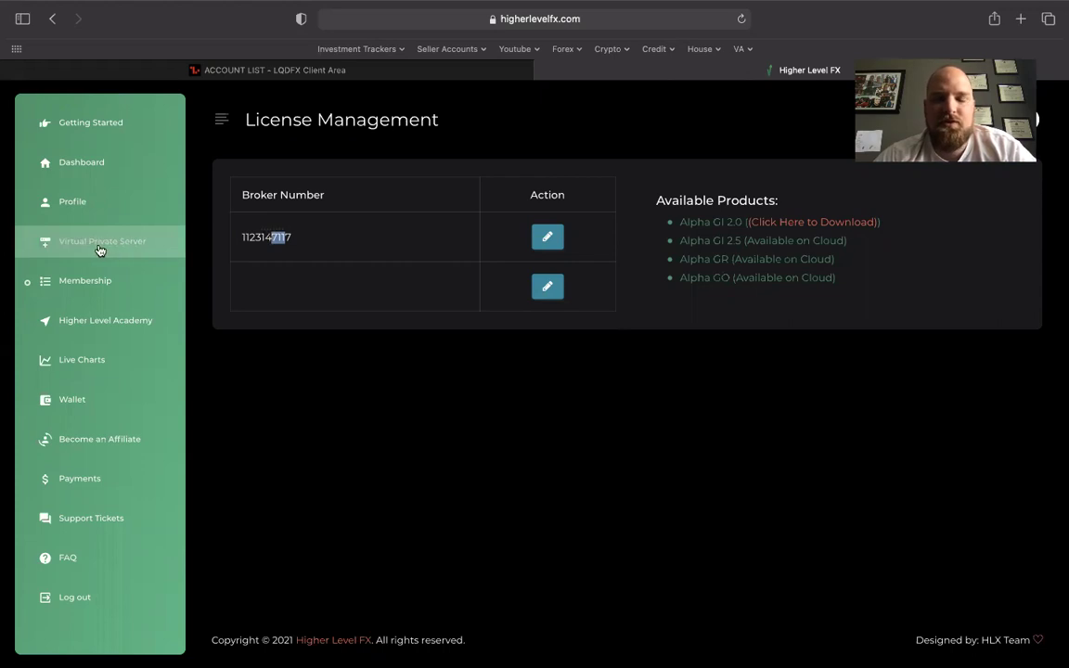
{"action": "left_click", "coordinate": [95, 245]}
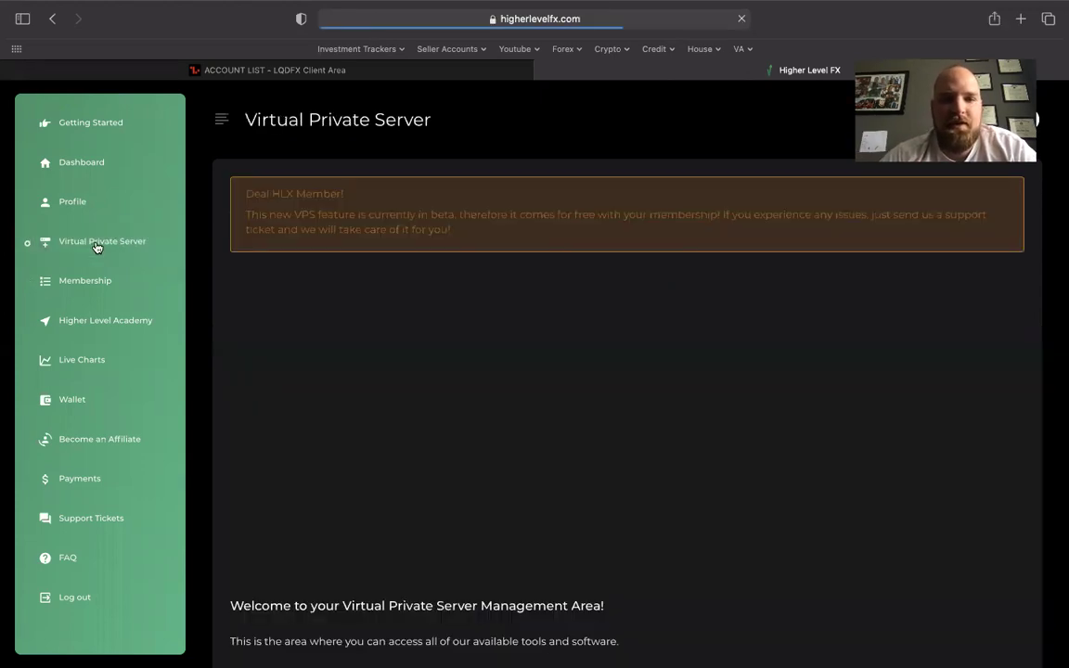
{"action": "scroll", "coordinate": [399, 307], "scroll_direction": "down", "scroll_amount": 2}
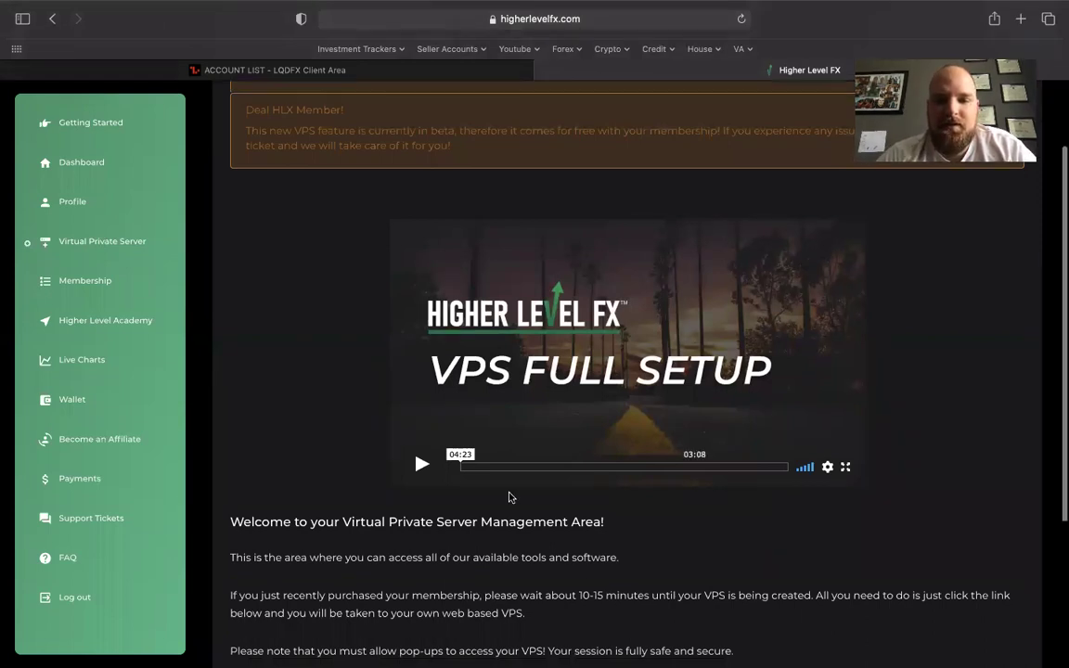
{"action": "scroll", "coordinate": [509, 494], "scroll_direction": "down", "scroll_amount": 5}
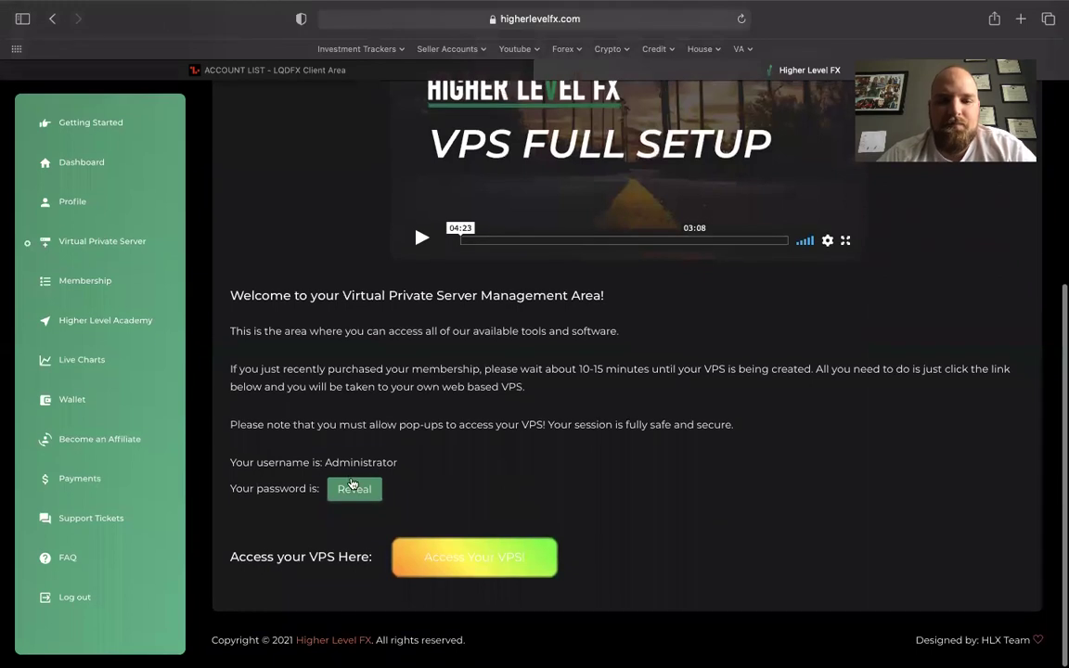
{"action": "left_click_drag", "start_coordinate": [237, 461], "coordinate": [385, 487]}
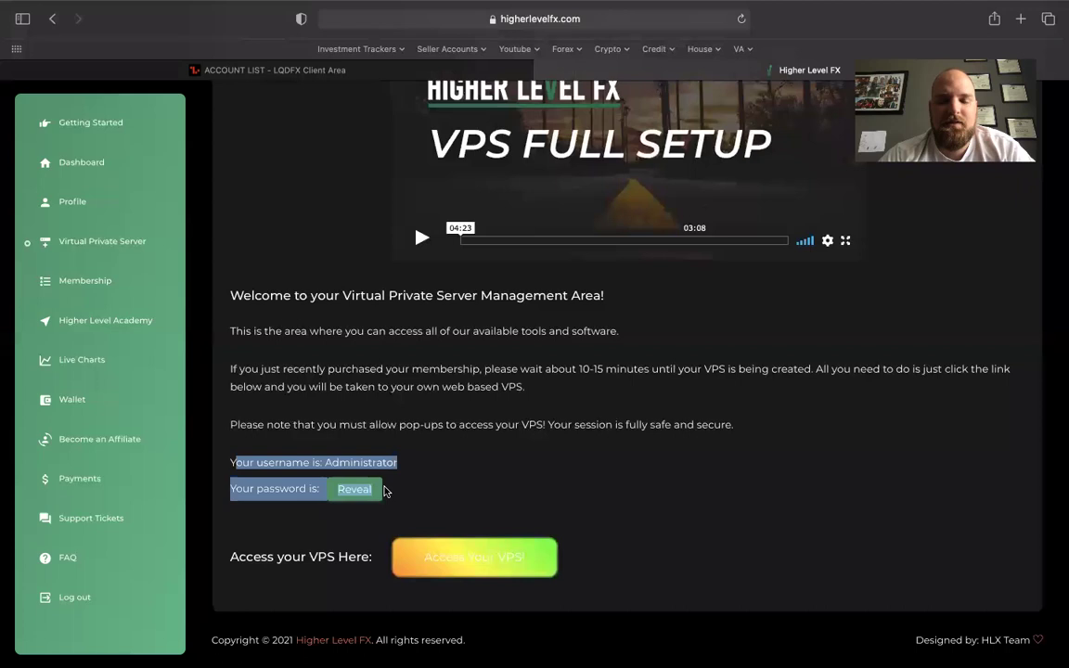
{"action": "left_click", "coordinate": [384, 490]}
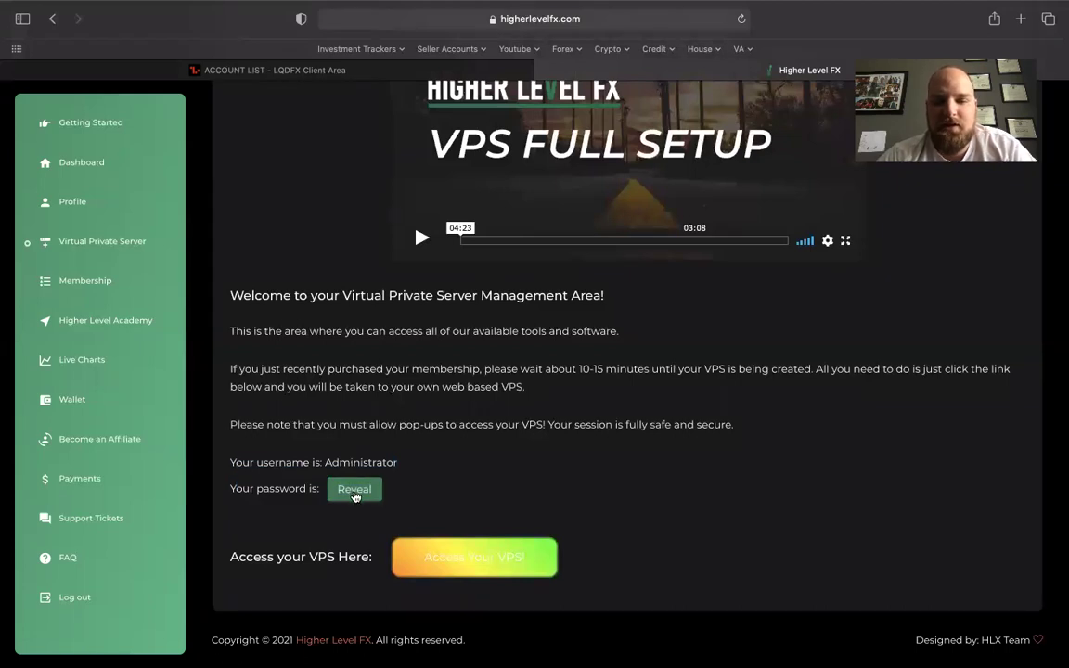
Reveal the VPS password by submitting the HLX account password
{"action": "left_click", "coordinate": [354, 490]}
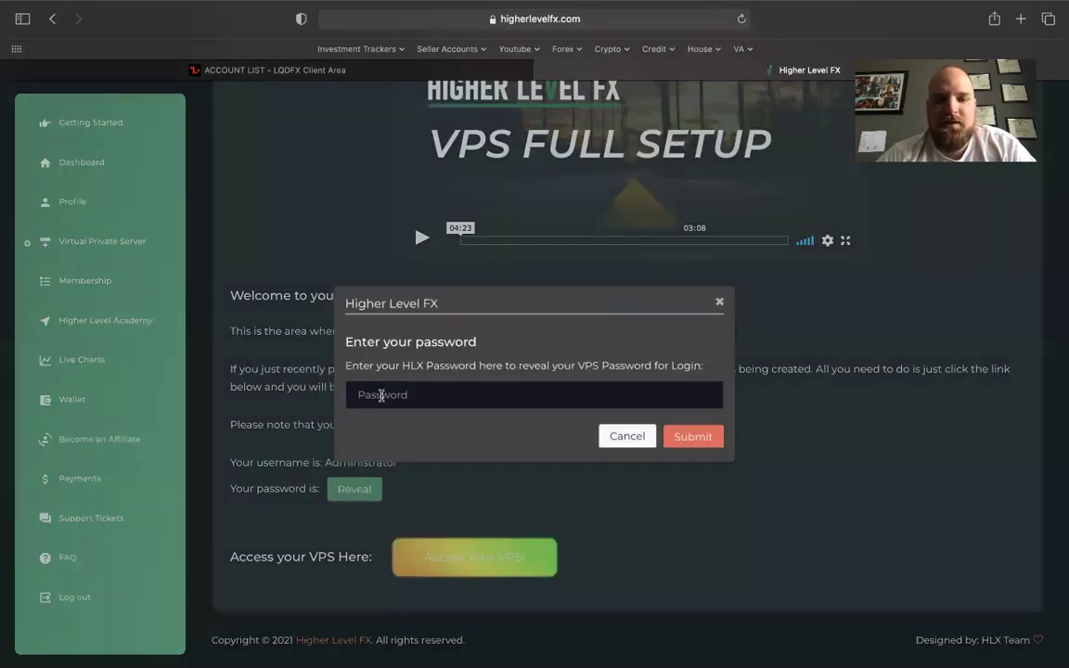
{"action": "left_click", "coordinate": [380, 395]}
{"action": "type", "text": "a"}
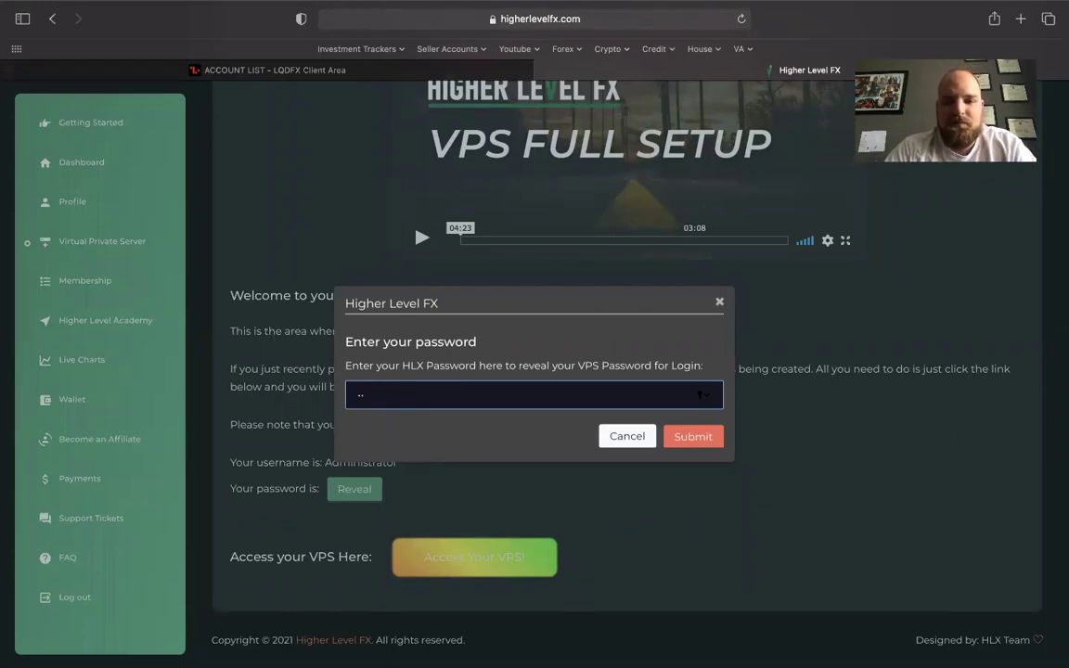
{"action": "type", "text": "****"}
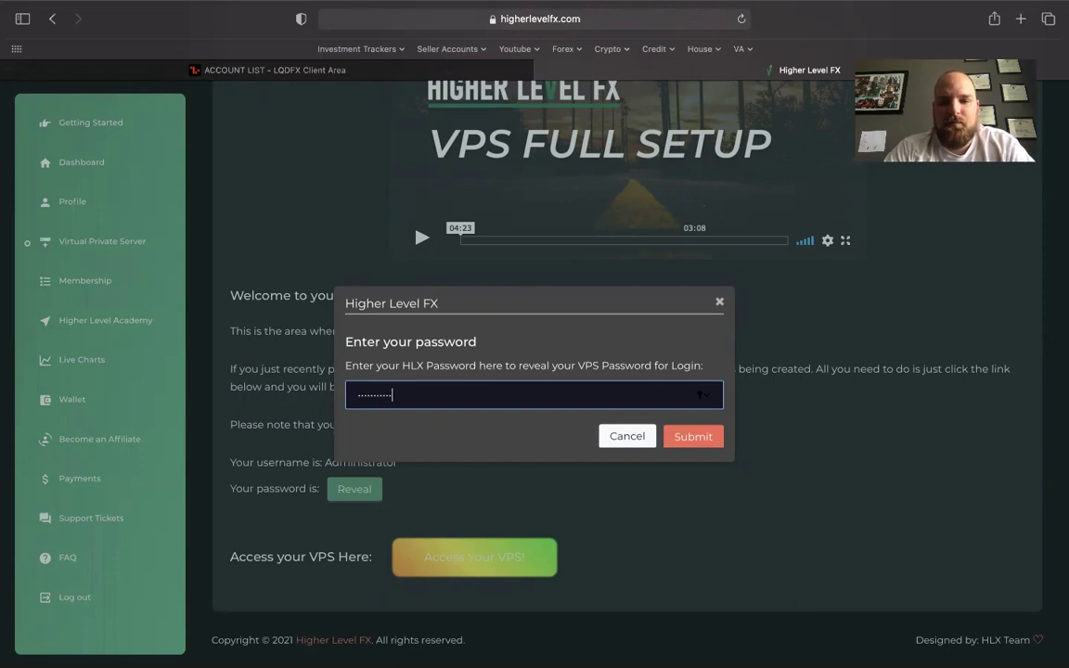
{"action": "double_click", "coordinate": [386, 406]}
{"action": "type", "text": "**"}
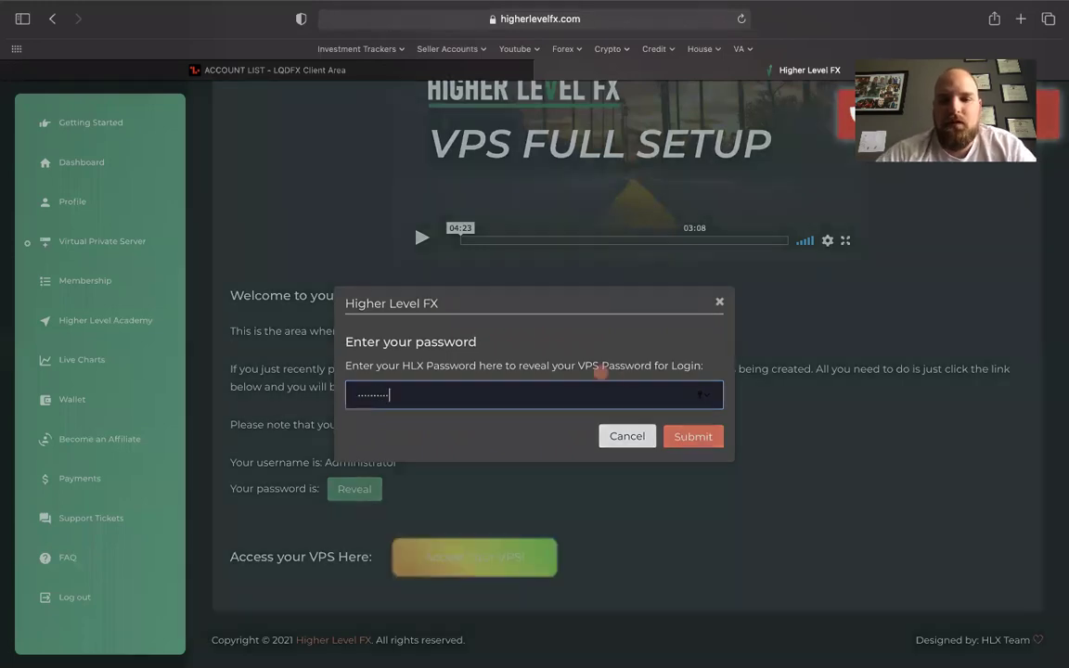
{"action": "key", "text": "Return"}
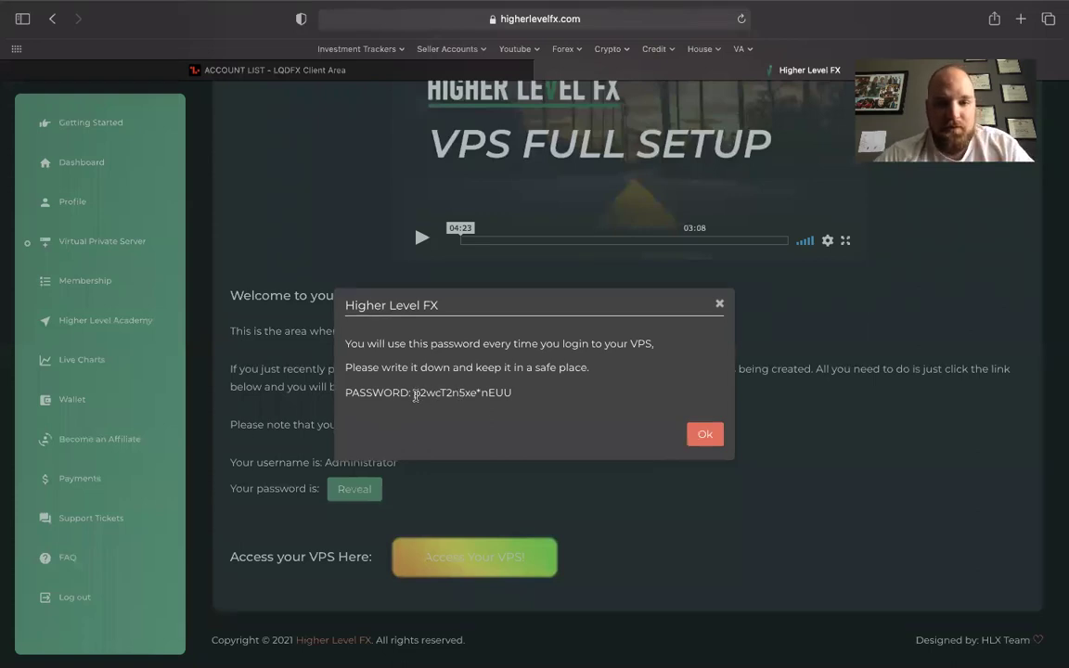
Copy the revealed VPS password and dismiss the password message
{"action": "left_click_drag", "start_coordinate": [415, 395], "coordinate": [514, 397]}
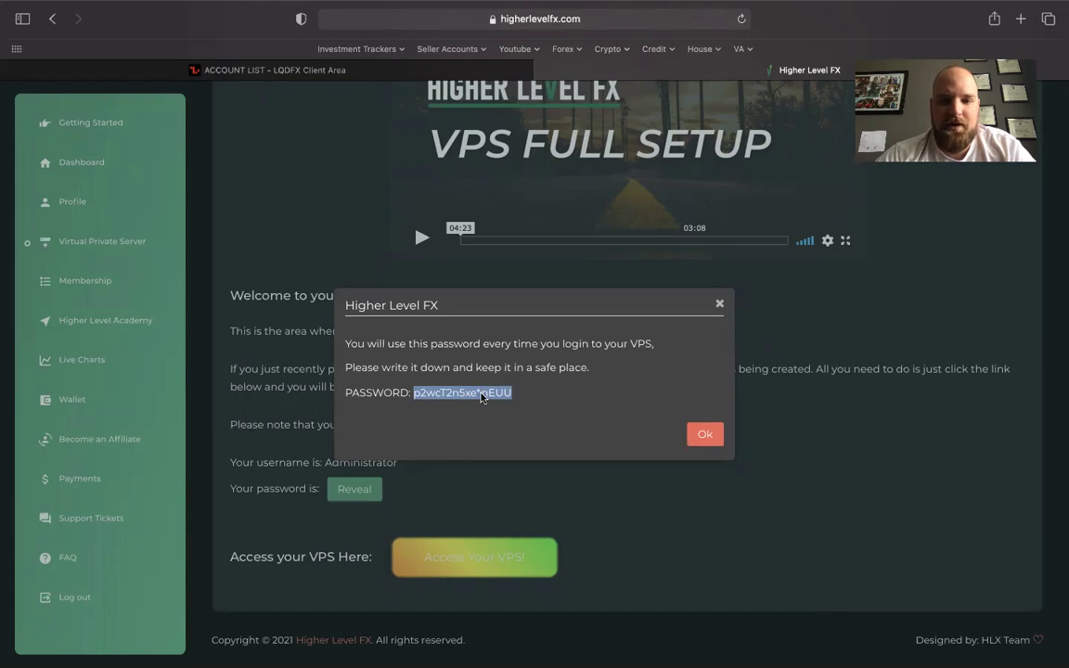
{"action": "right_click", "coordinate": [481, 397]}
{"action": "left_click", "coordinate": [506, 441]}
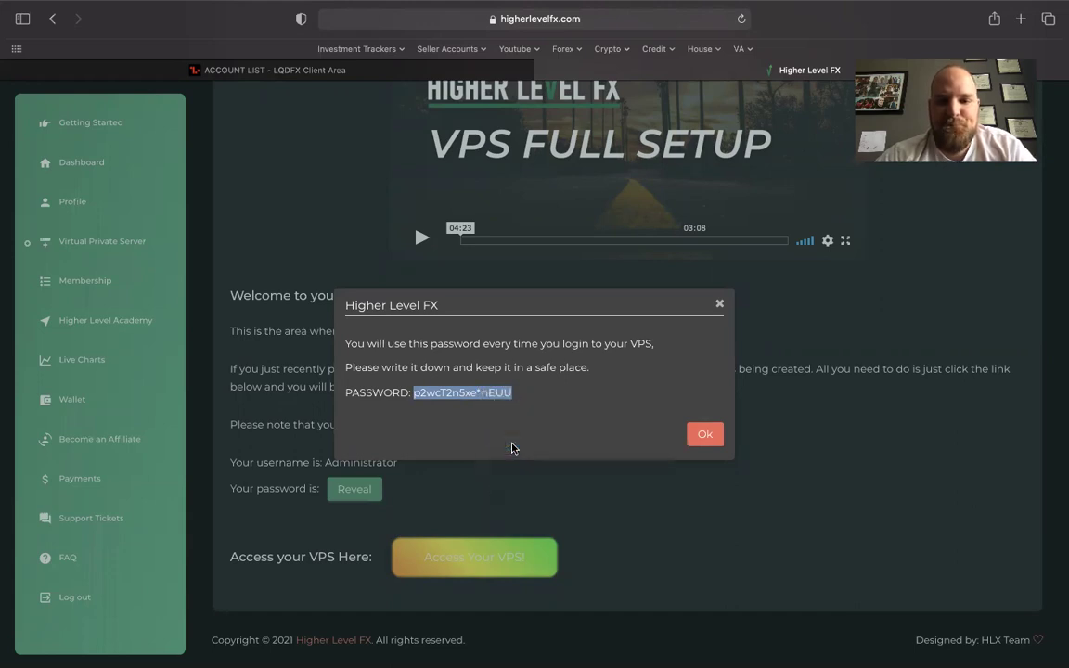
{"action": "left_click", "coordinate": [705, 434]}
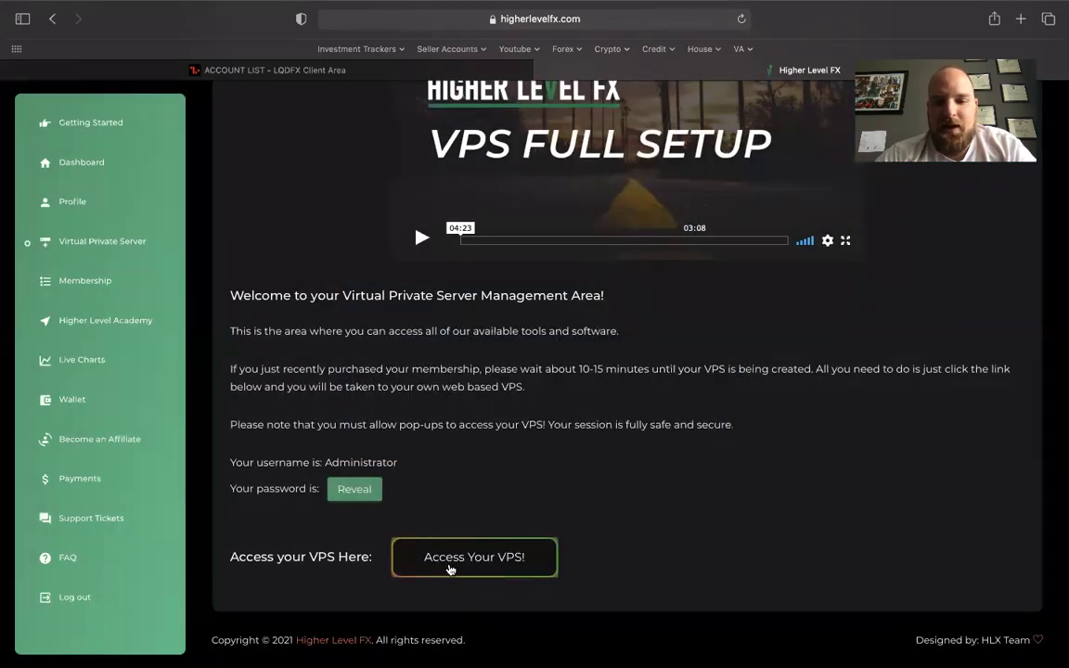
Launch Access Your VPS! and allow the blocked pop-up to reach the Windows lock screen
{"action": "left_click", "coordinate": [488, 561]}
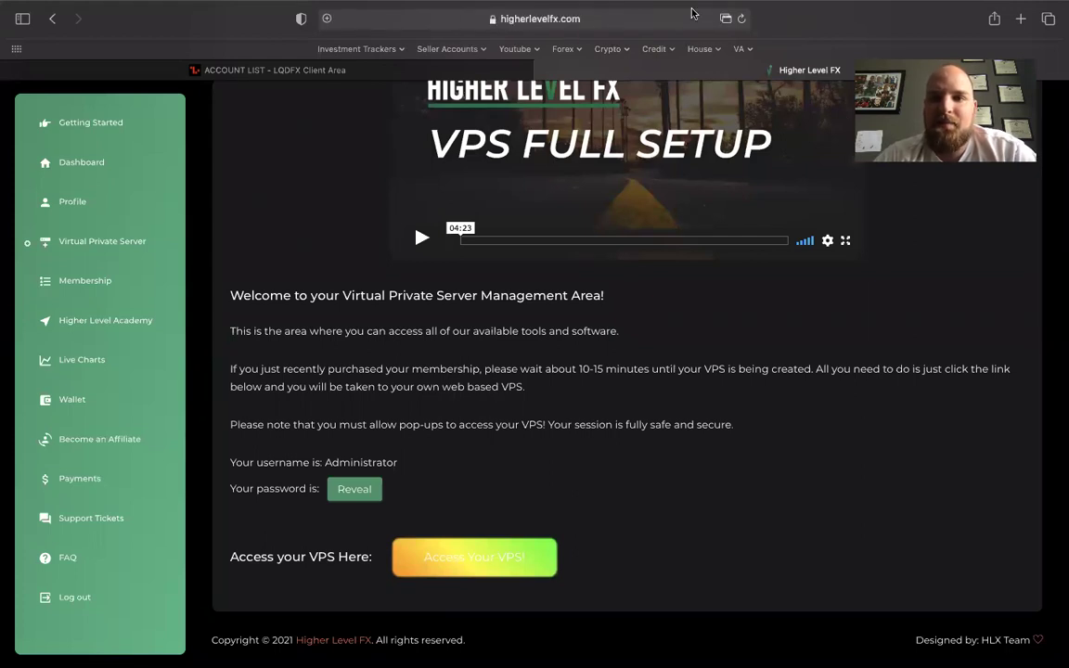
{"action": "left_click", "coordinate": [724, 19]}
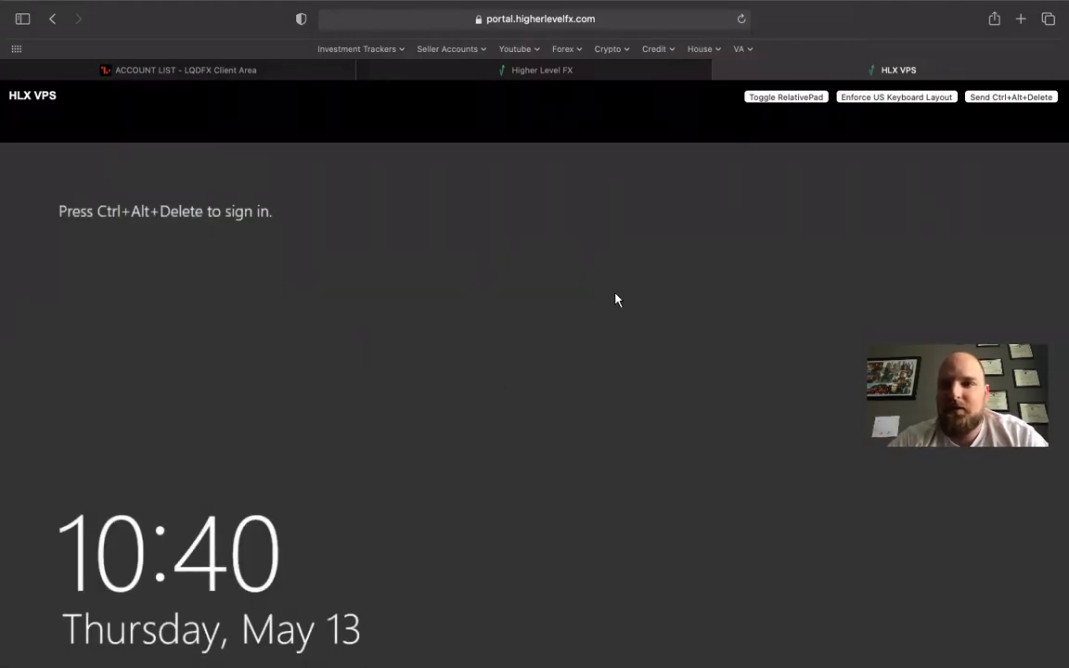
Send Ctrl+Alt+Delete, then check the copied VPS password in the browser address bar
{"action": "left_click", "coordinate": [1001, 98]}
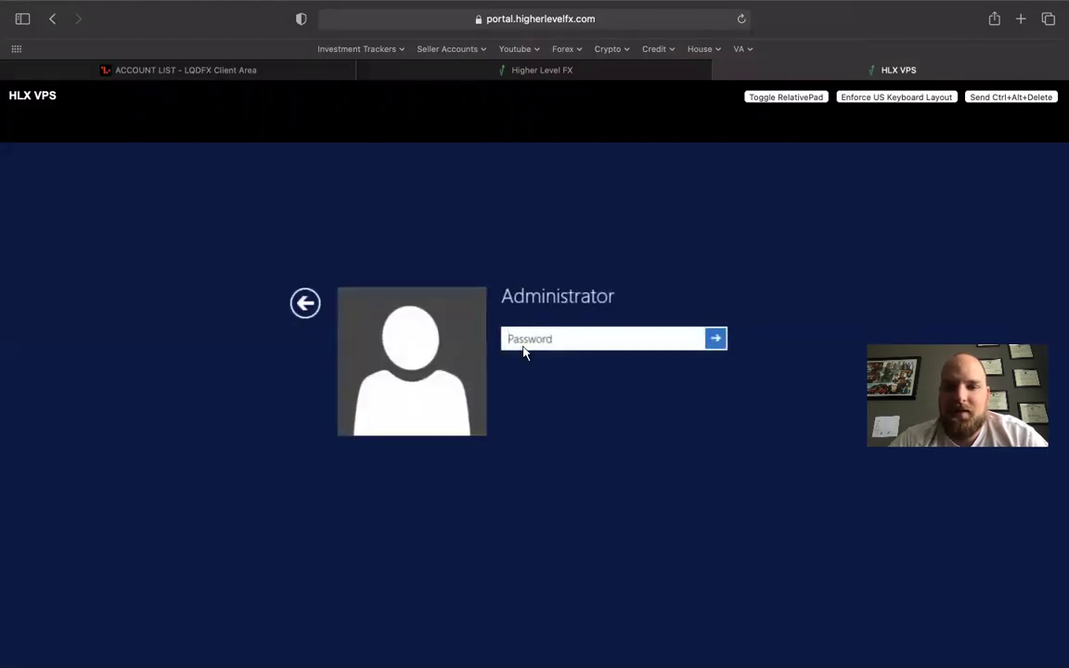
{"action": "left_click", "coordinate": [515, 19]}
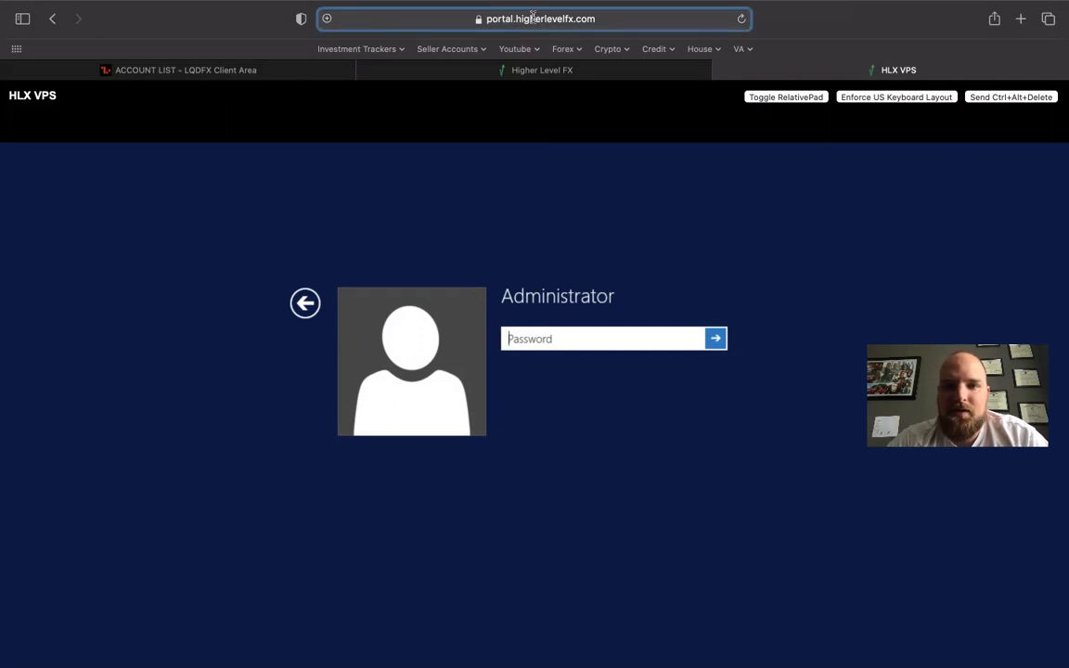
{"action": "left_click", "coordinate": [492, 19]}
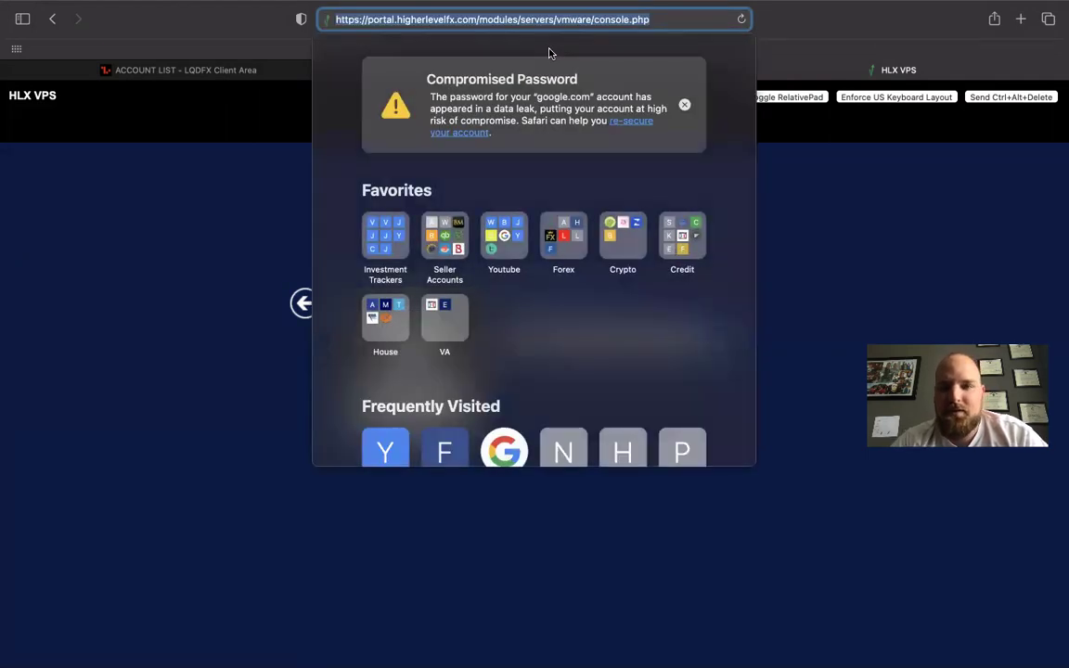
{"action": "key", "text": "super+v"}
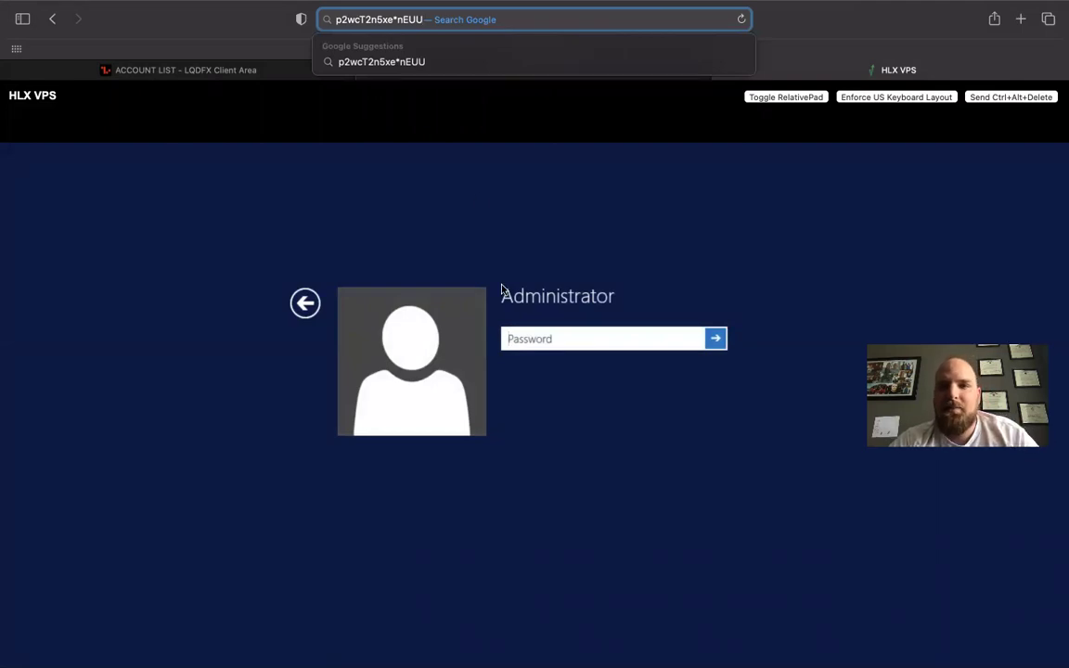
{"action": "left_click", "coordinate": [260, 37]}
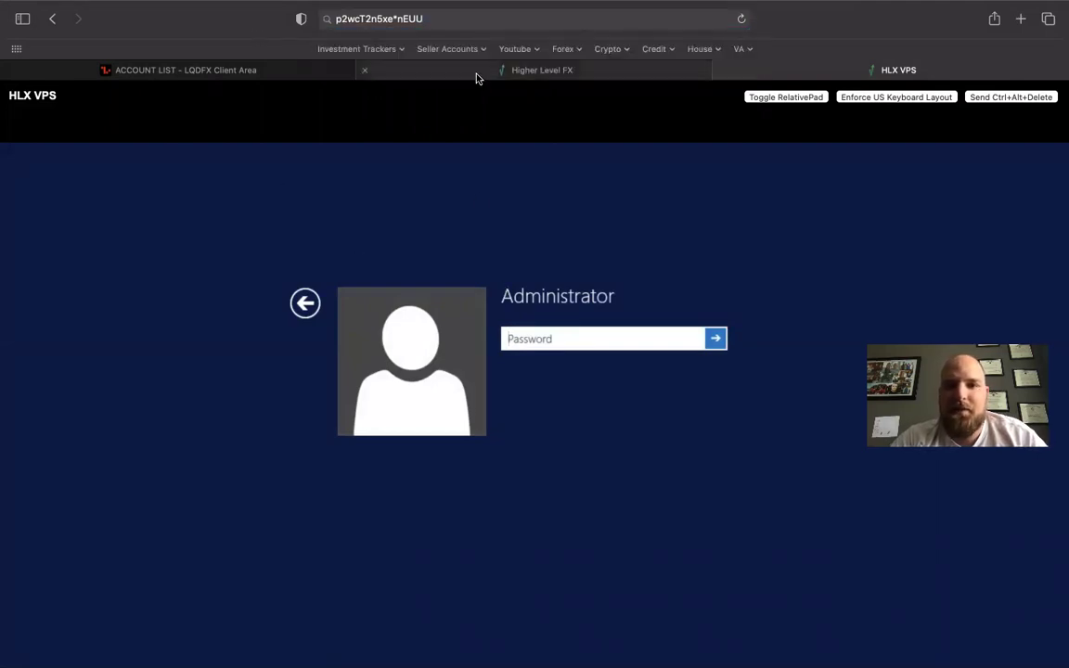
{"action": "left_click", "coordinate": [436, 70]}
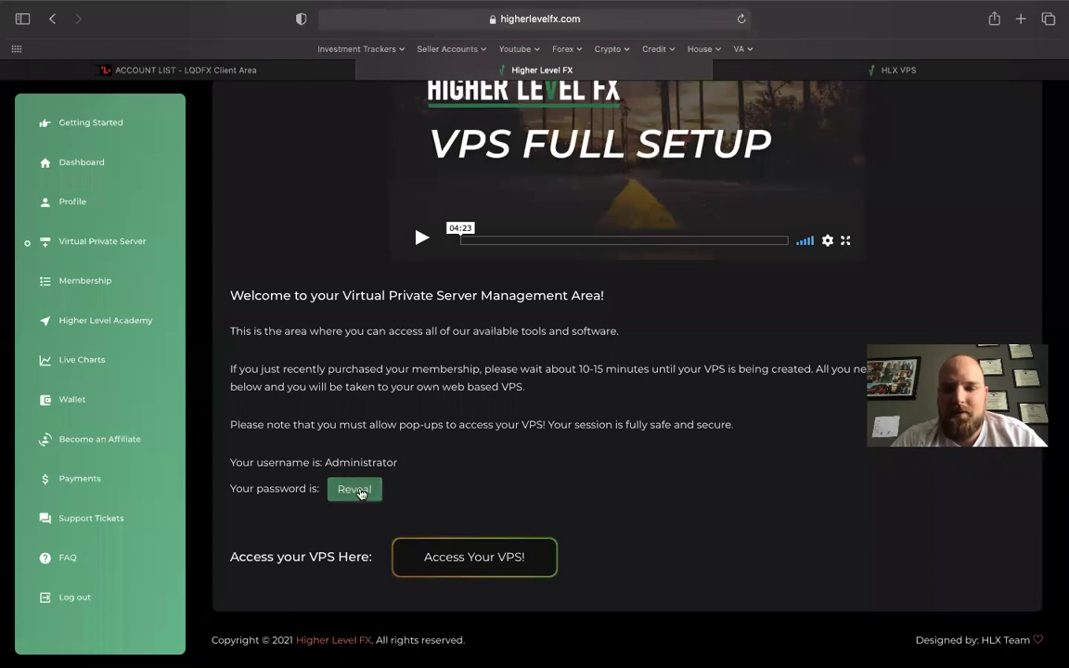
Enter the VPS password for Administrator on the remote sign-in screen and submit it
{"action": "left_click", "coordinate": [759, 69]}
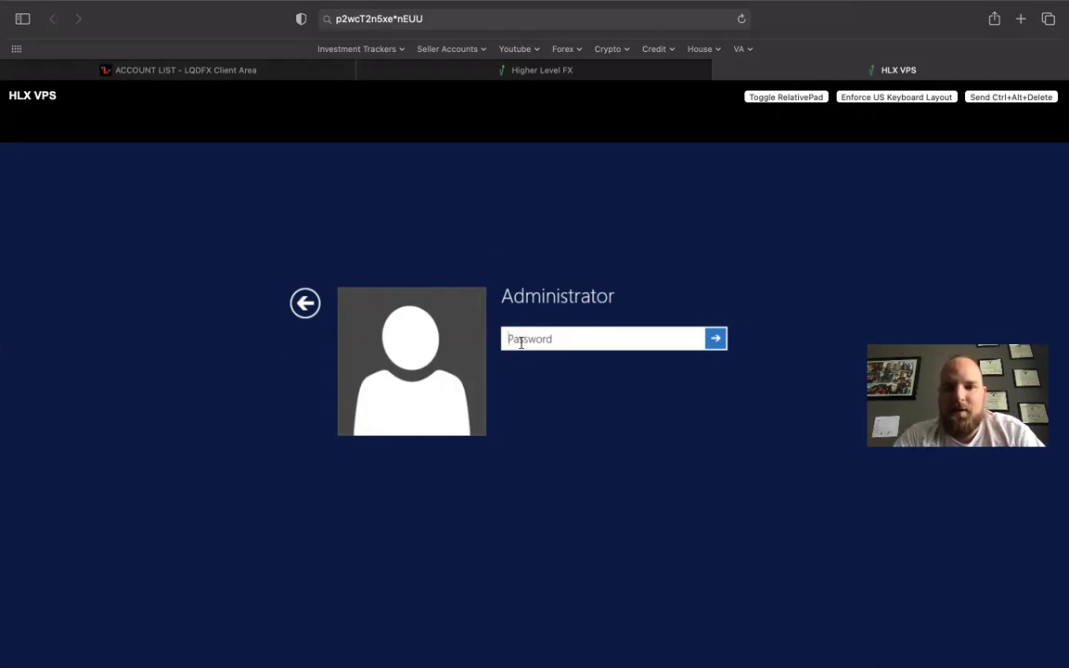
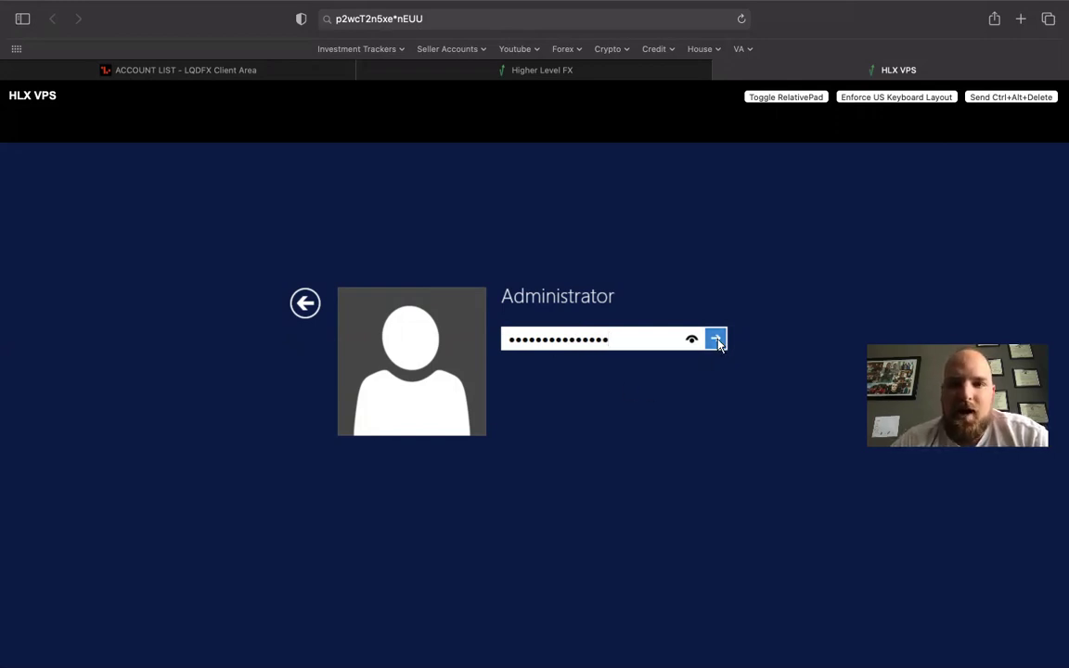
{"action": "left_click", "coordinate": [715, 340]}
Answer No to network discovery once the Windows desktop loads
{"action": "mouse_move", "coordinate": [461, 648]}
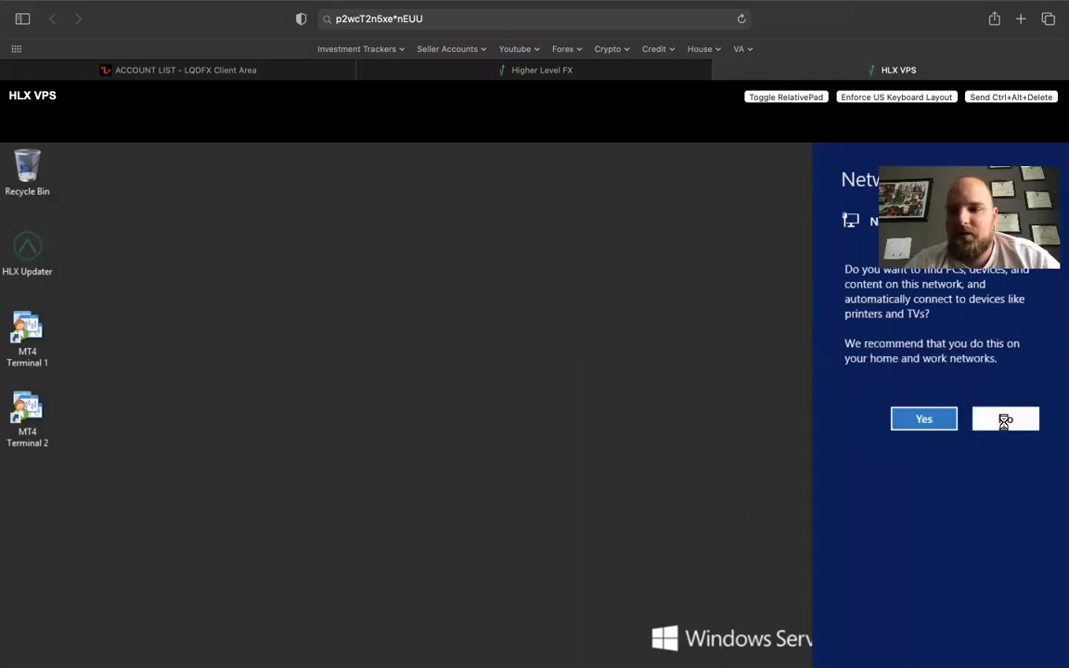
{"action": "left_click", "coordinate": [1006, 419]}
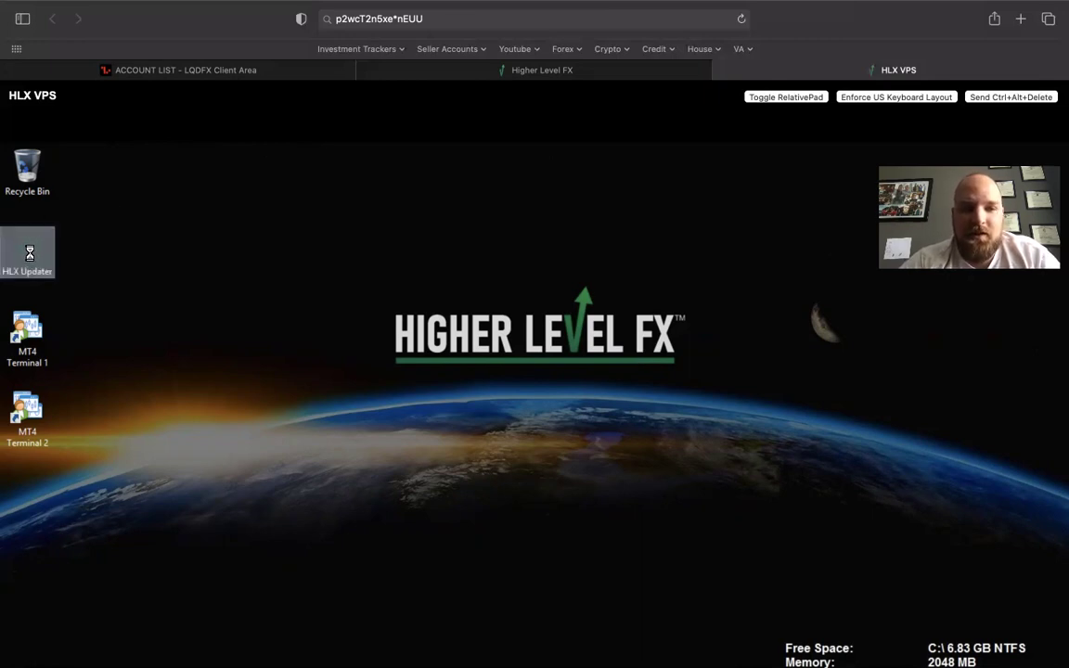
Run HLX Updater and launch MT4 Terminal 1 from the remote desktop
{"action": "double_click", "coordinate": [30, 253]}
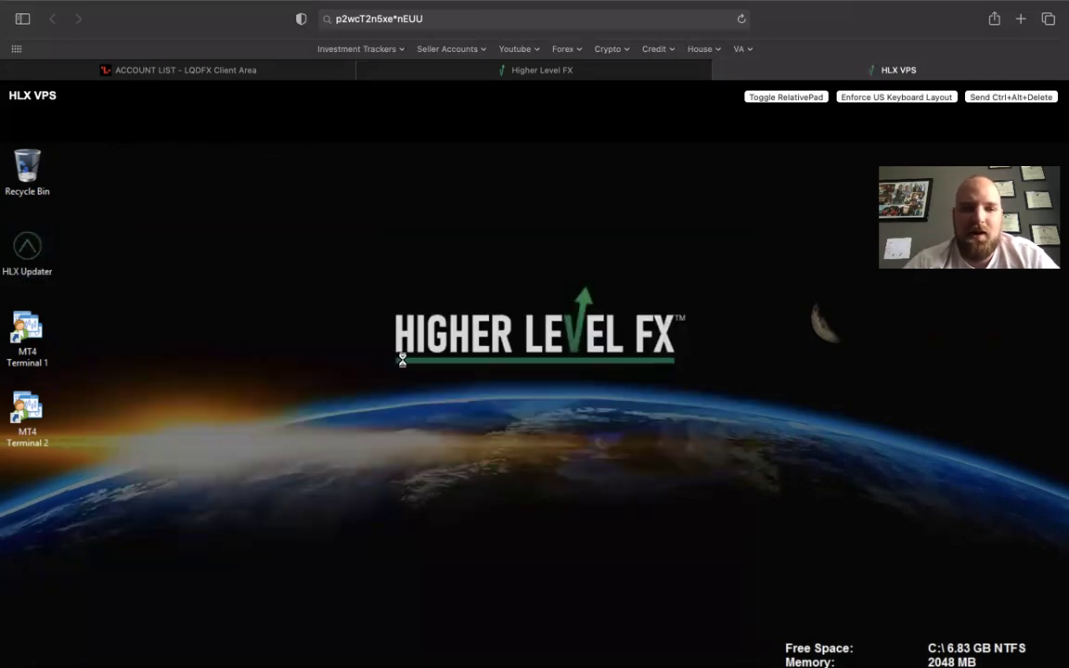
{"action": "left_click", "coordinate": [27, 332]}
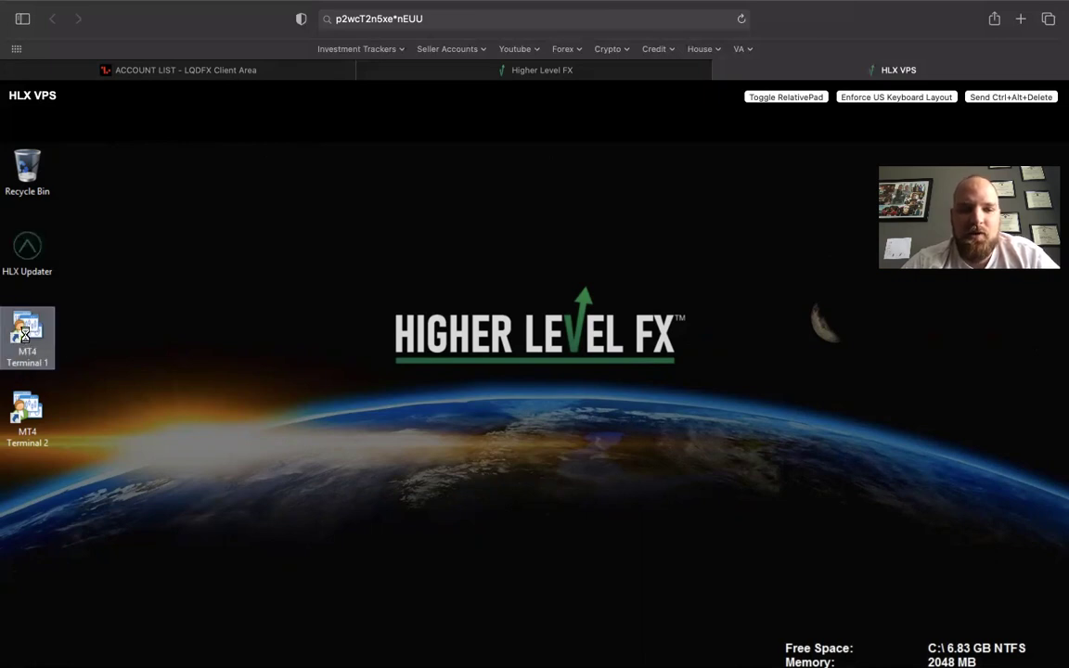
{"action": "left_click", "coordinate": [25, 335]}
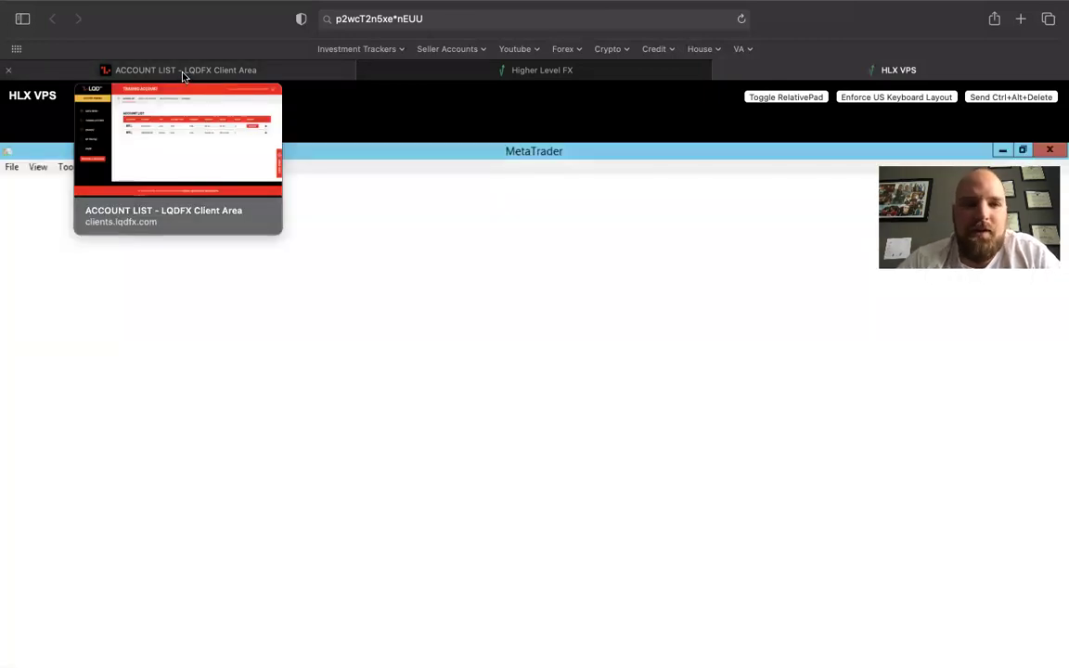
Copy the demo account number from the LQDFX account list
{"action": "left_click", "coordinate": [185, 77]}
{"action": "double_click", "coordinate": [362, 336]}
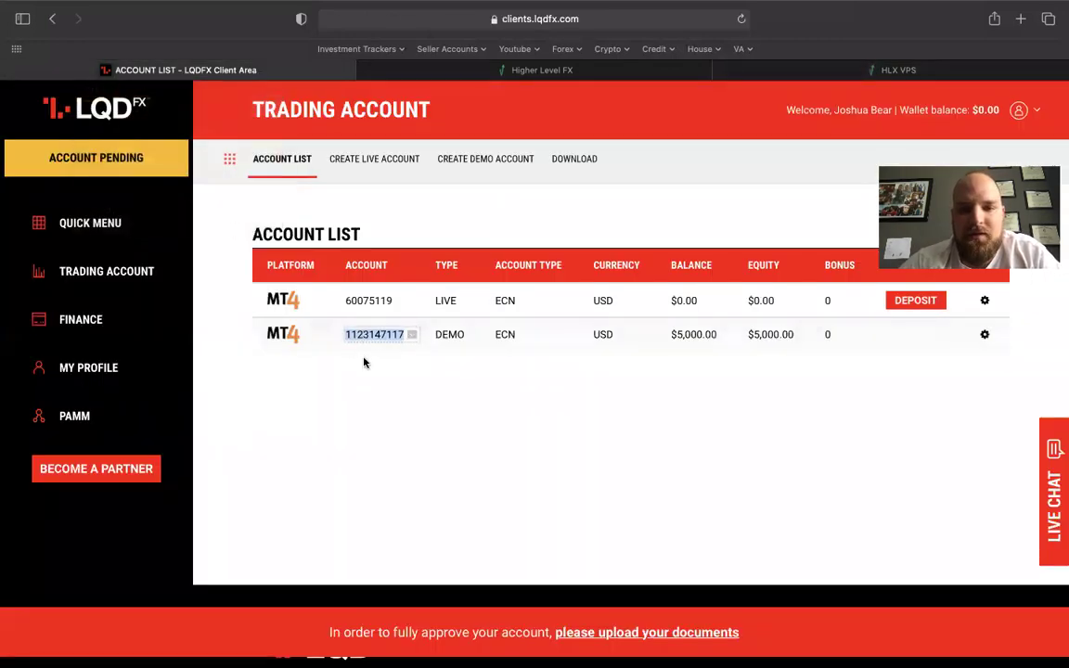
{"action": "left_click", "coordinate": [364, 350]}
{"action": "left_click_drag", "start_coordinate": [347, 336], "coordinate": [392, 336]}
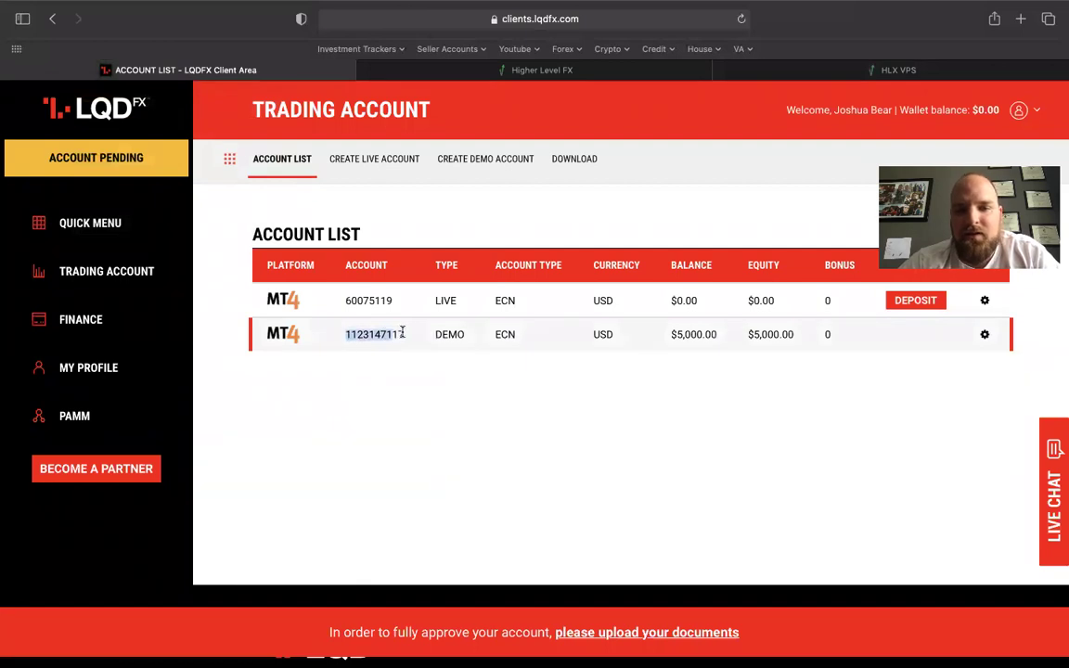
{"action": "right_click", "coordinate": [351, 336]}
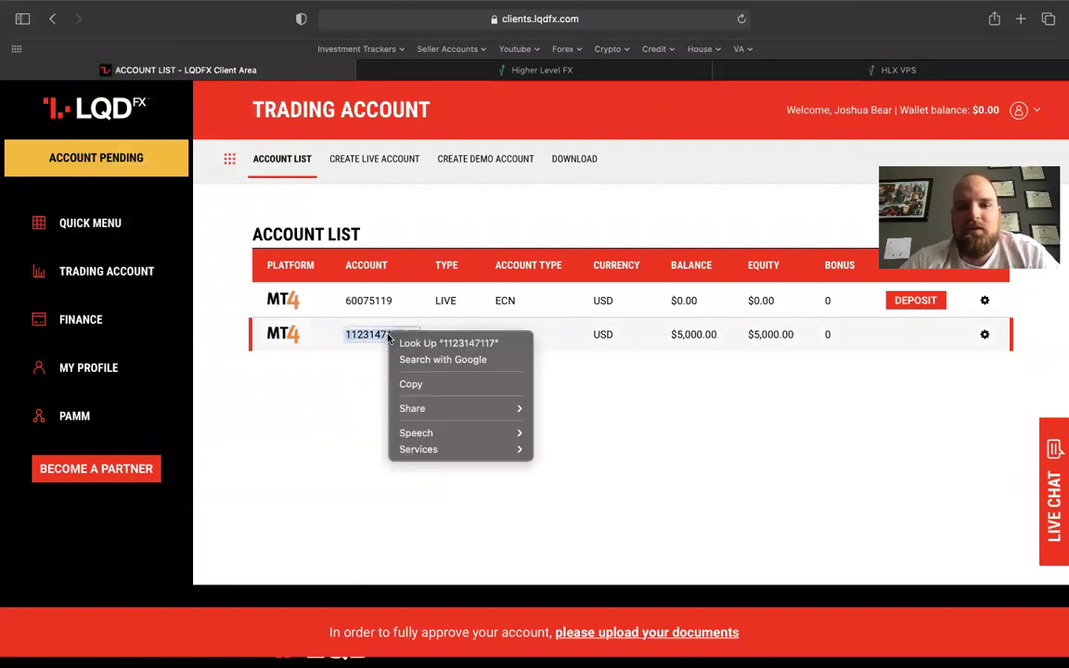
{"action": "left_click", "coordinate": [385, 381]}
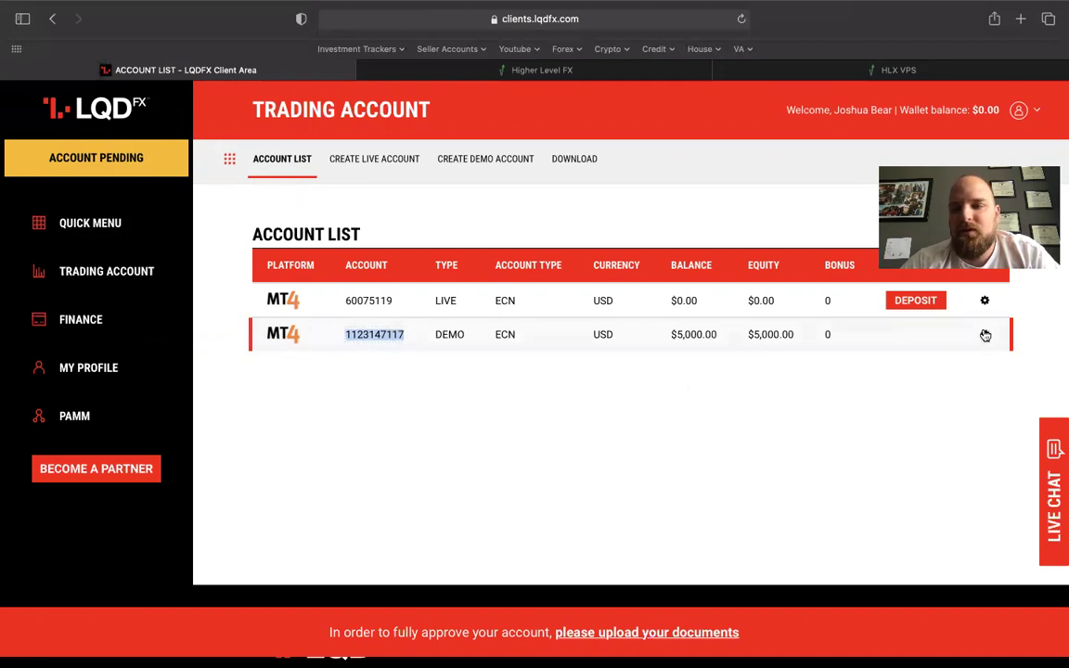
Check the demo account's settings menu, then go back to the VPS tab with MetaTrader
{"action": "left_click", "coordinate": [985, 336]}
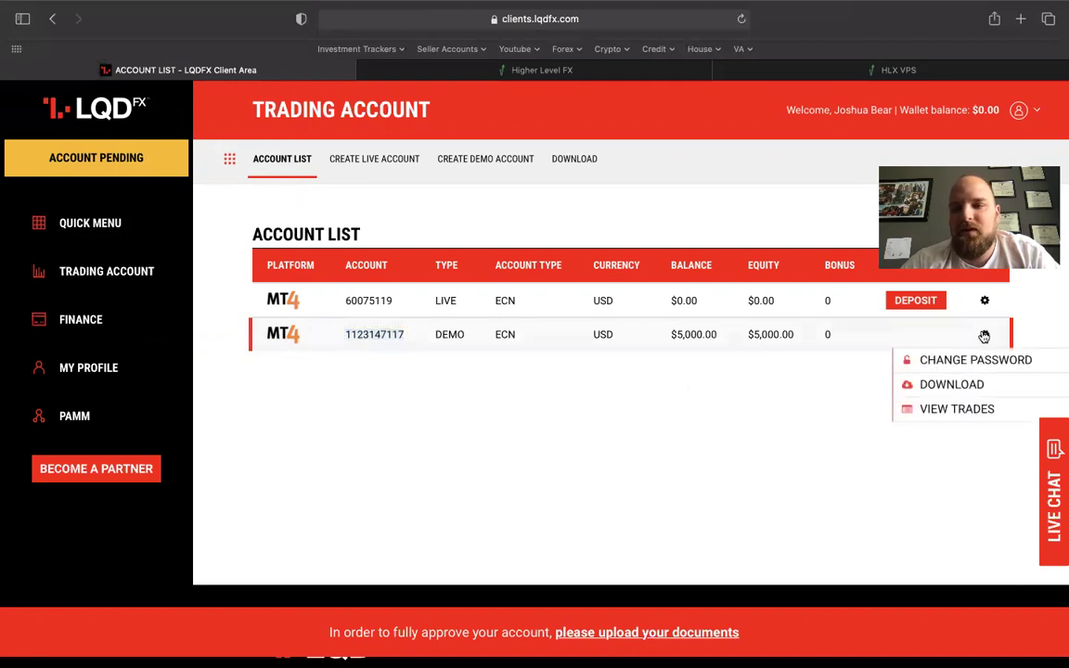
{"action": "left_click", "coordinate": [826, 384]}
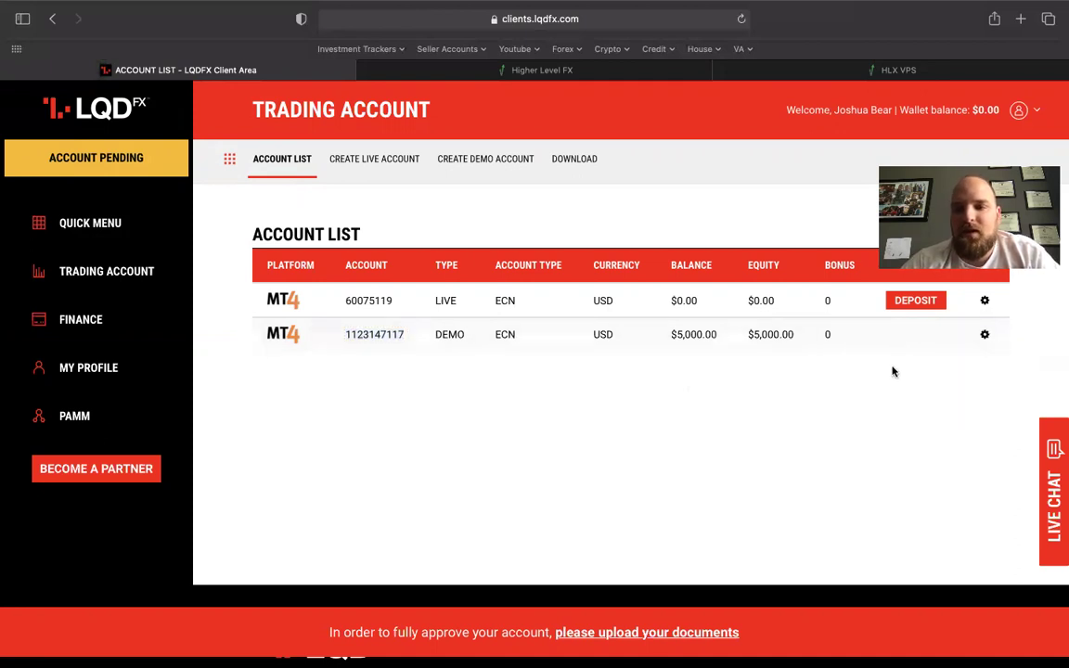
{"action": "left_click", "coordinate": [986, 336]}
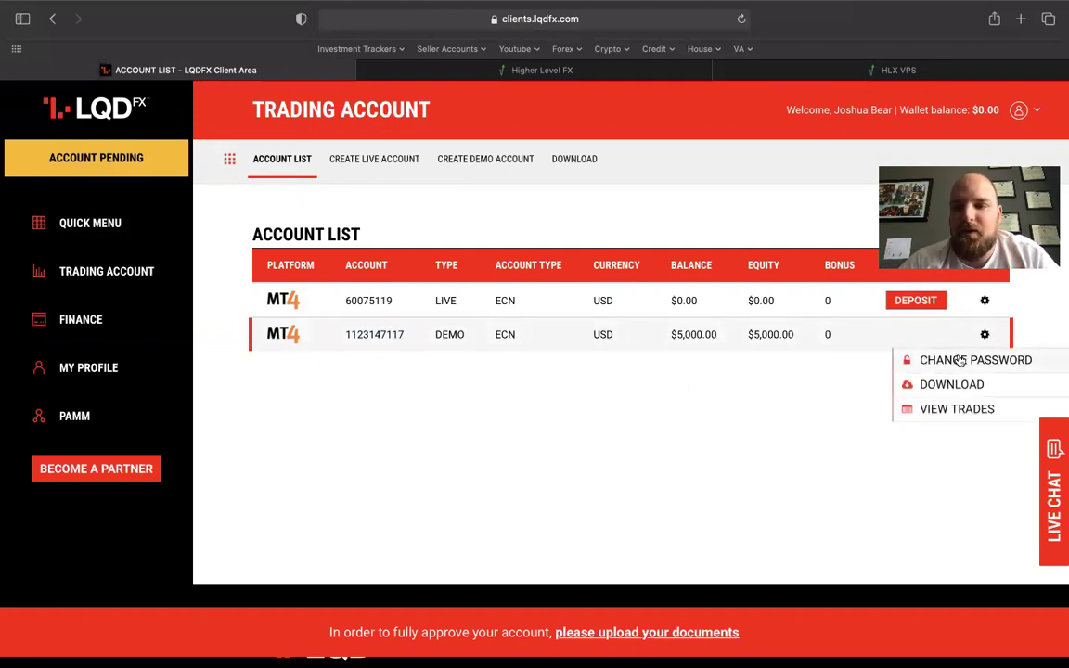
{"action": "left_click", "coordinate": [889, 71]}
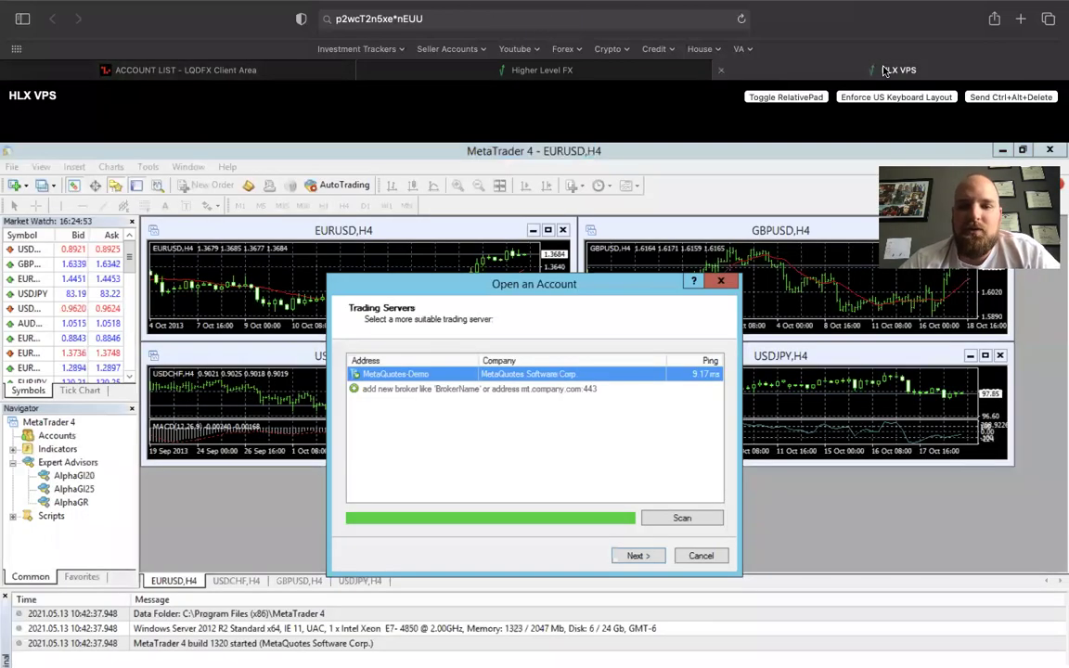
Scan for 'Lqd' servers, pick LQD1-Demo01 and choose Existing trade account
{"action": "left_click", "coordinate": [424, 389]}
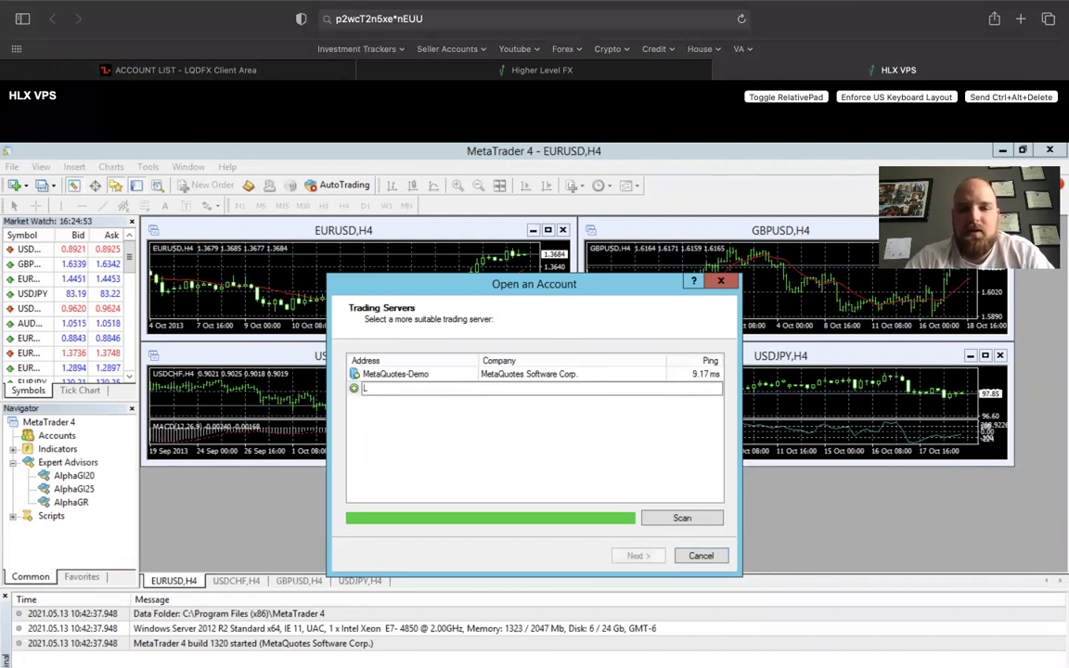
{"action": "type", "text": "Lqd1"}
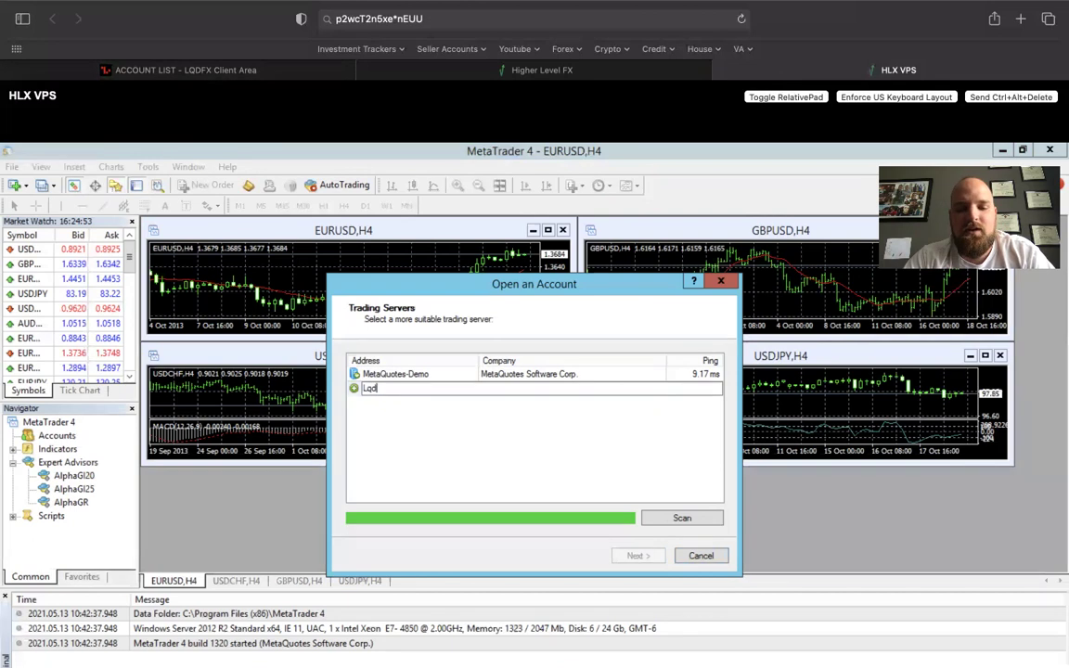
{"action": "left_click", "coordinate": [682, 518]}
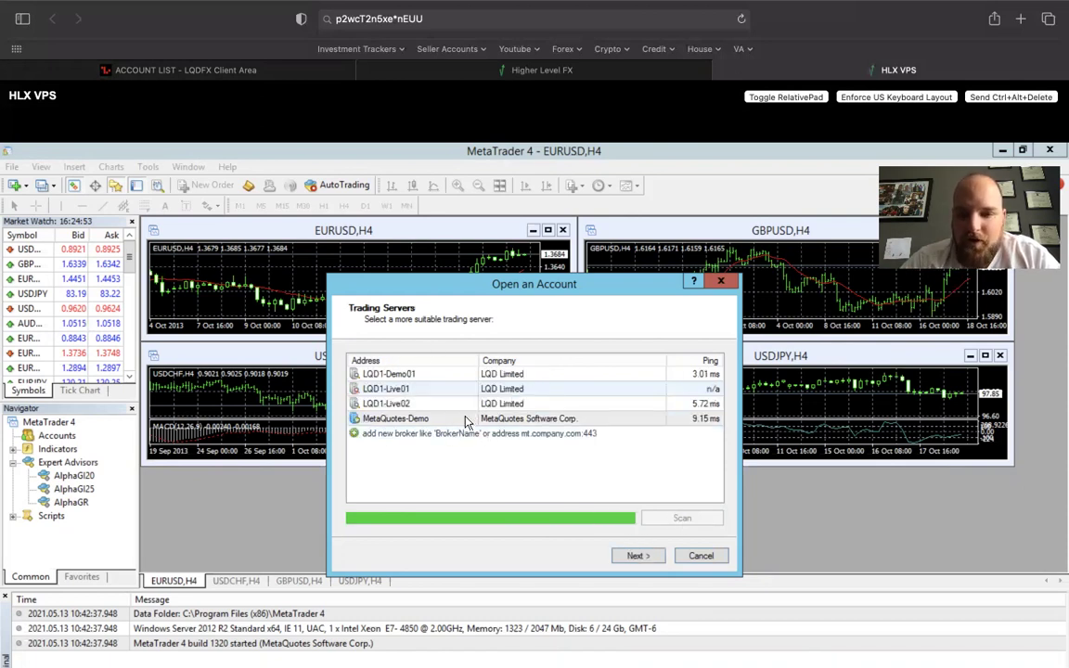
{"action": "left_click", "coordinate": [391, 375]}
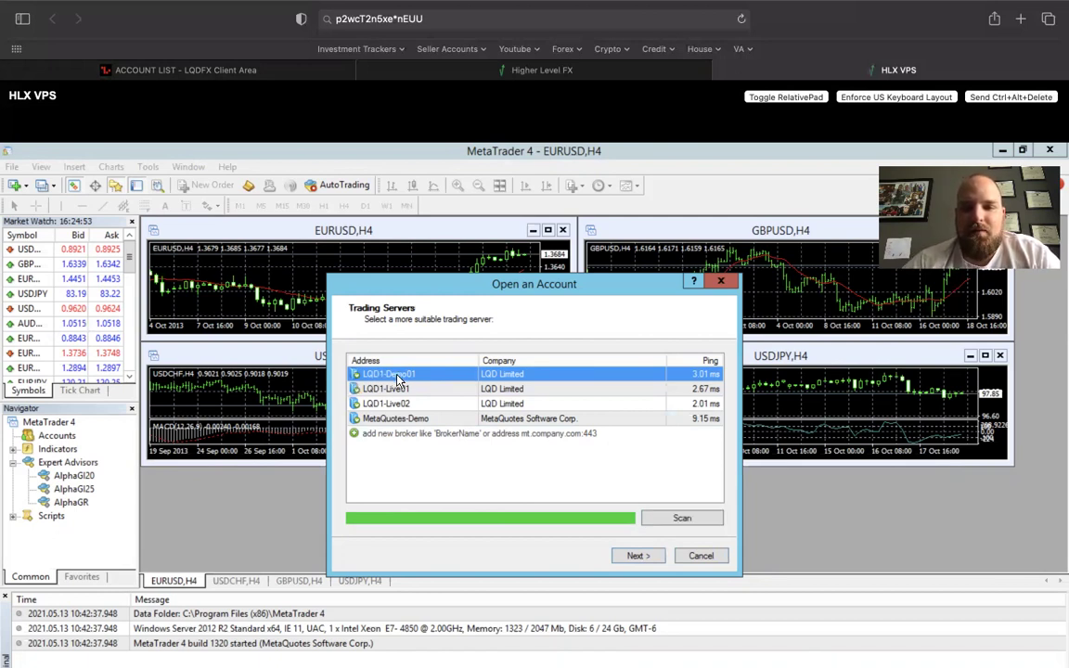
{"action": "left_click", "coordinate": [637, 556]}
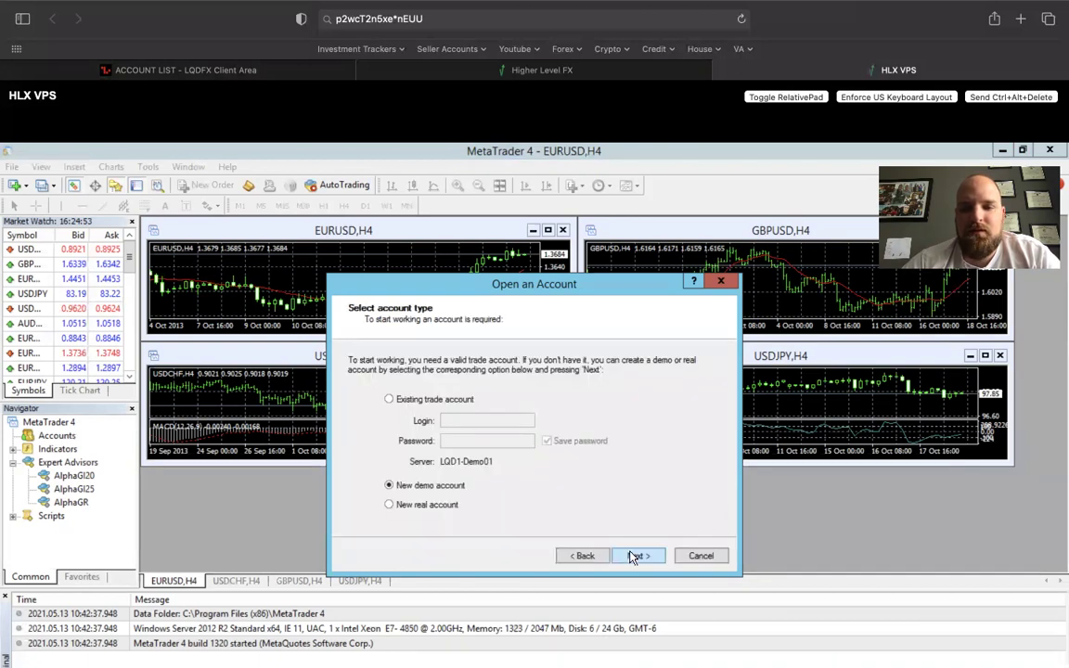
{"action": "left_click", "coordinate": [390, 400]}
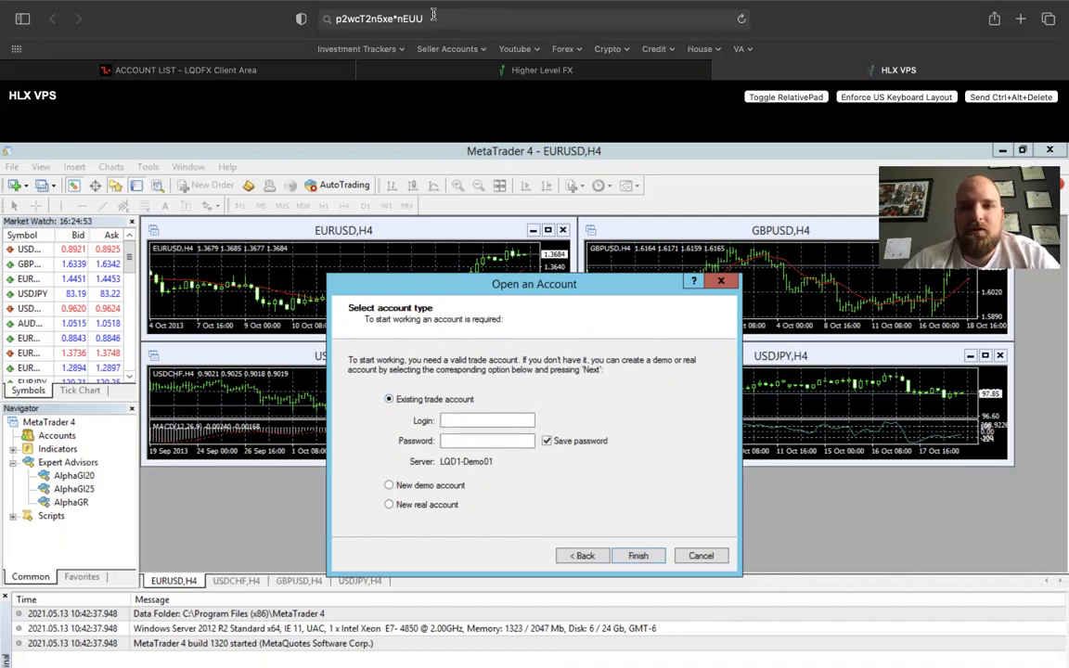
Enter the demo account login and password and finish logging into LQD1-Demo01
{"action": "left_click", "coordinate": [393, 17]}
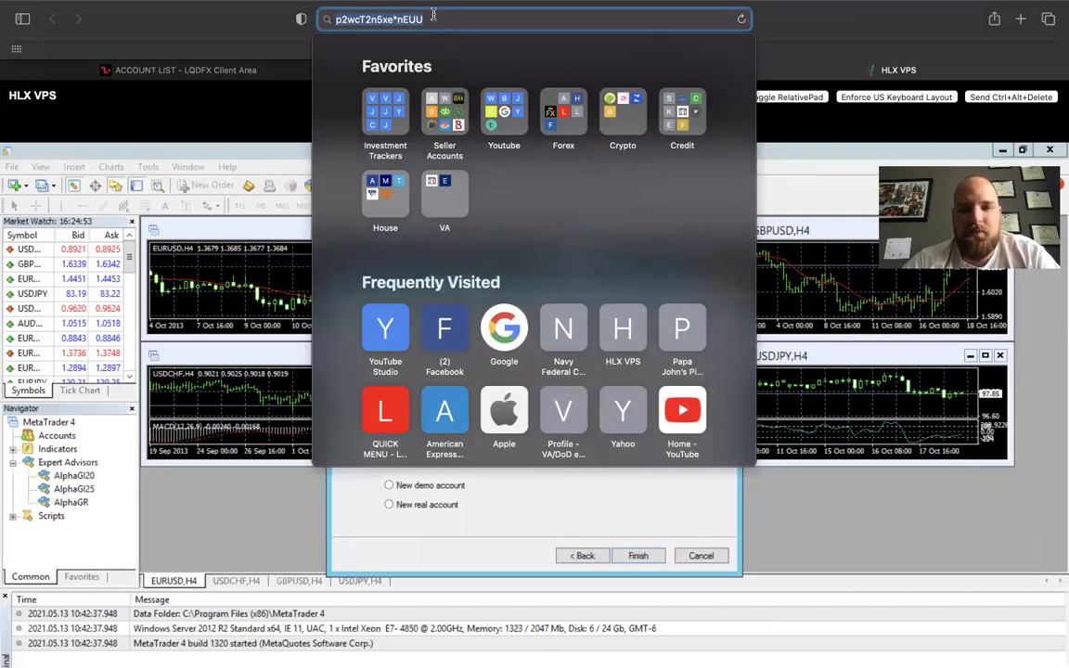
{"action": "key", "text": "super+v"}
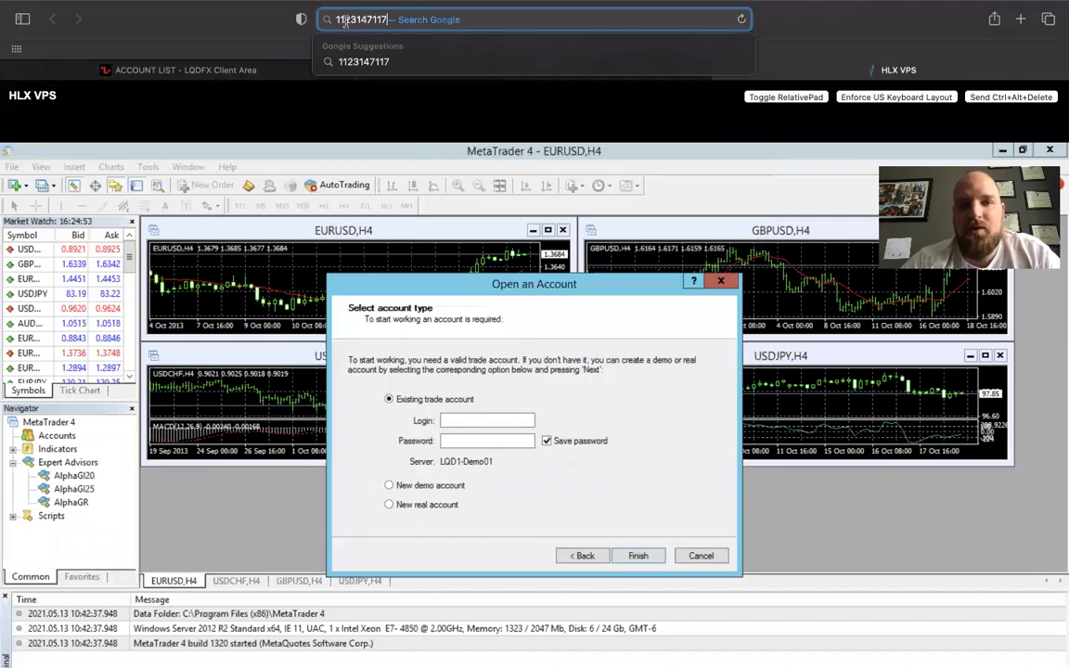
{"action": "left_click", "coordinate": [283, 69]}
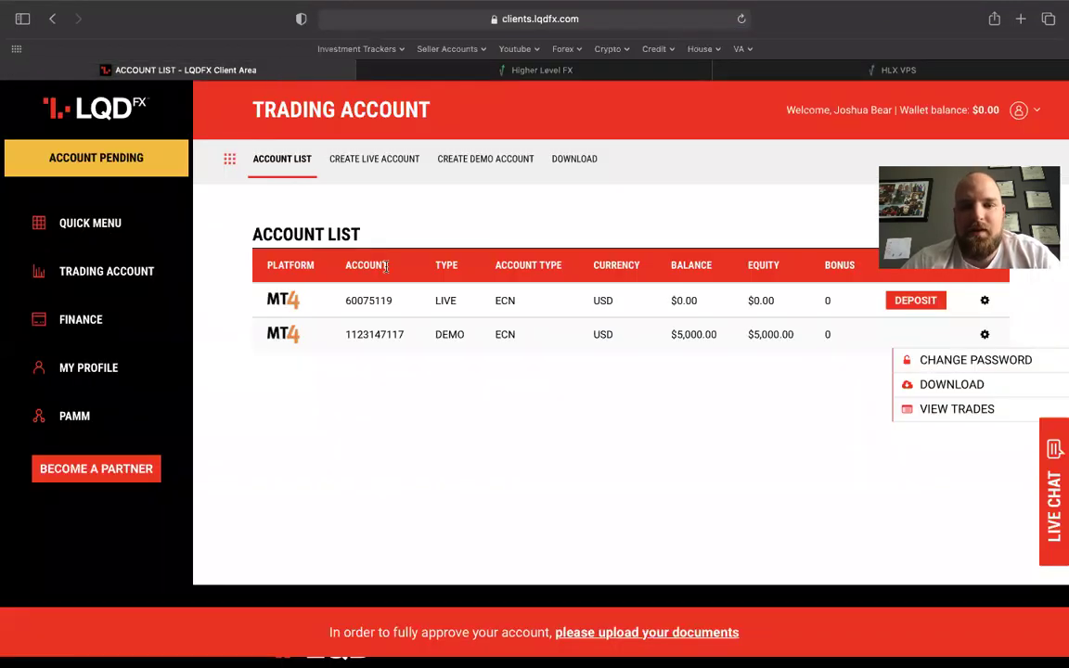
{"action": "left_click", "coordinate": [756, 70]}
{"action": "left_click", "coordinate": [471, 420]}
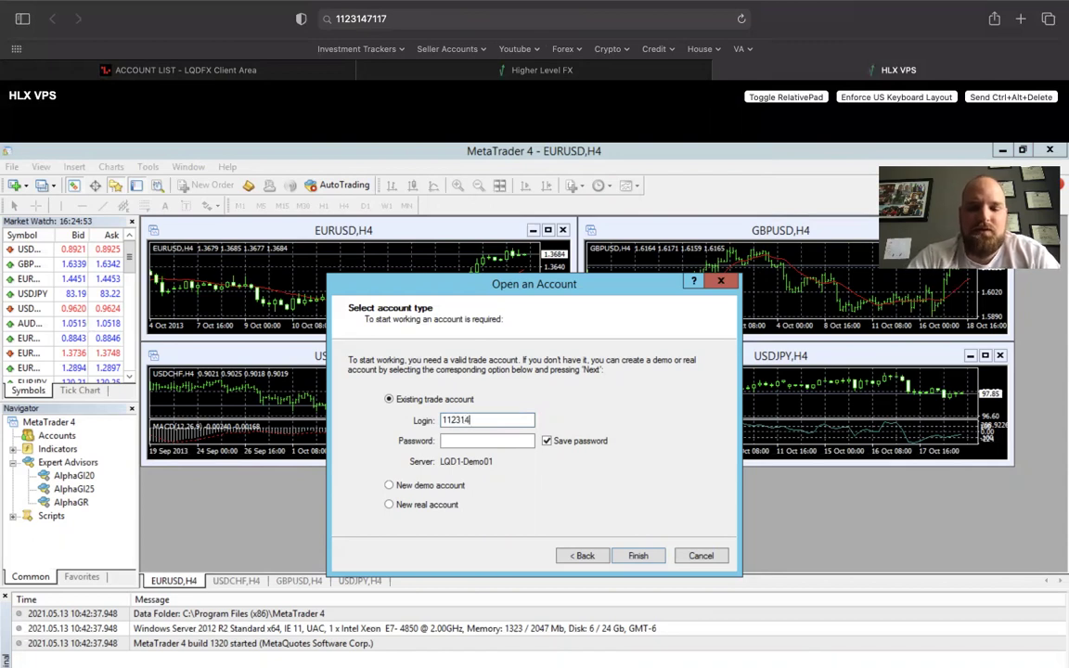
{"action": "left_click", "coordinate": [464, 443]}
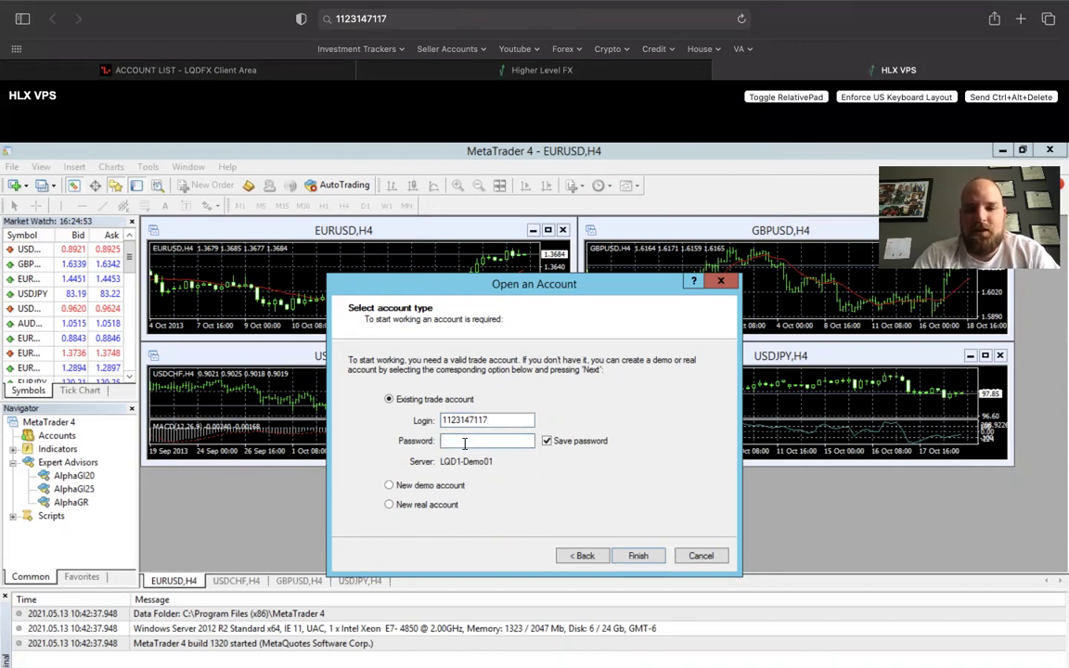
{"action": "left_click", "coordinate": [639, 557]}
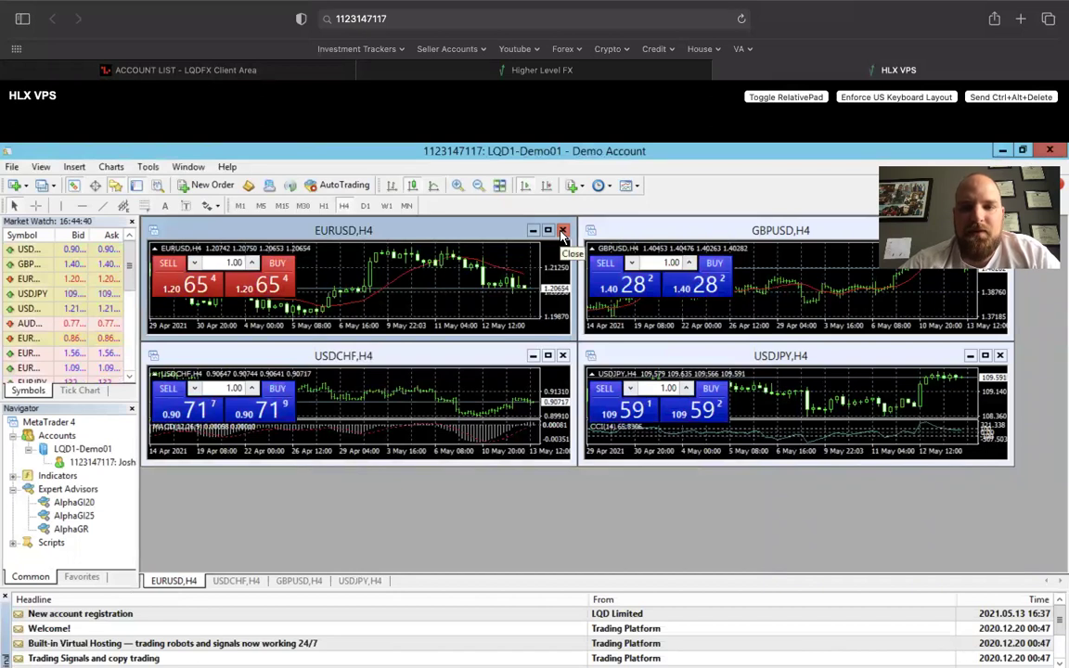
Close the EURUSD, USDCHF, GBPUSD and USDJPY chart windows
{"action": "left_click", "coordinate": [562, 233]}
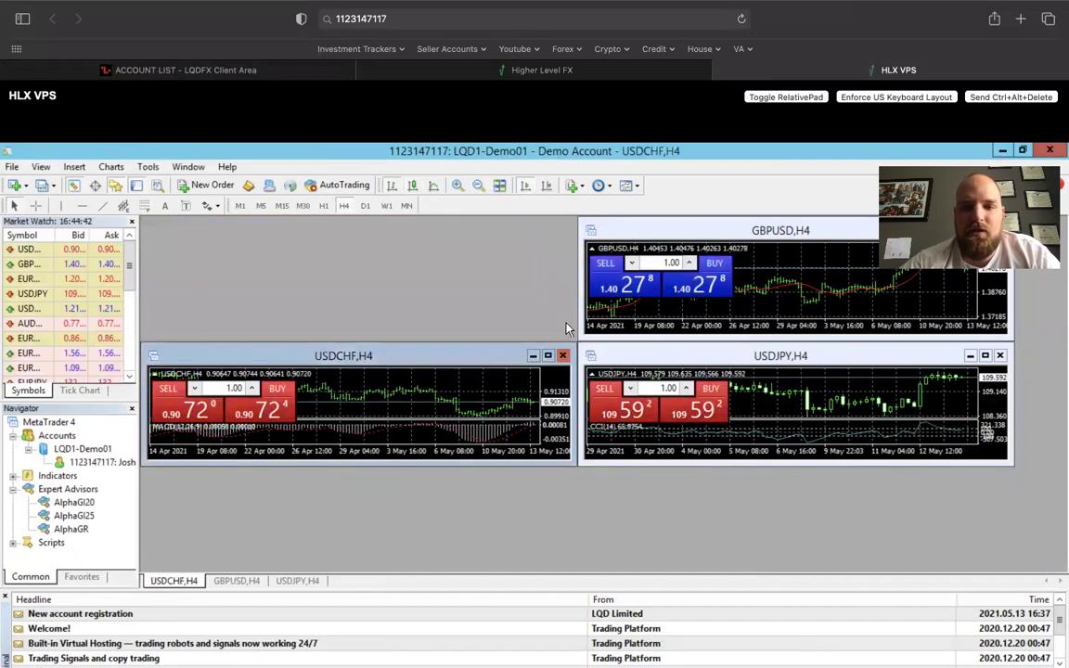
{"action": "left_click", "coordinate": [564, 357]}
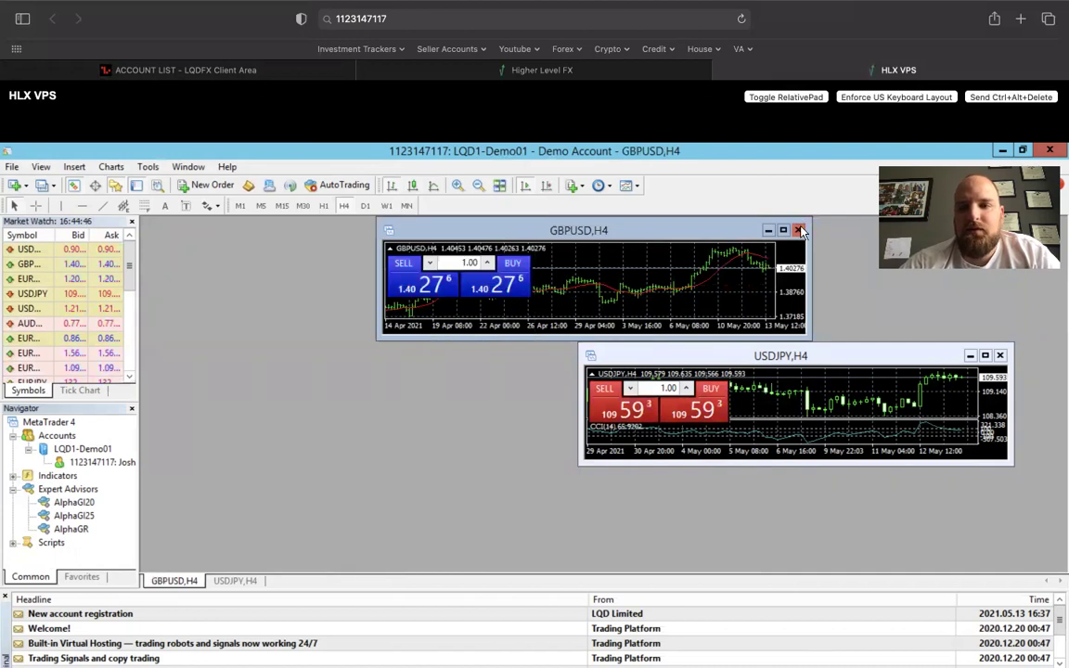
{"action": "left_click", "coordinate": [798, 229]}
{"action": "left_click", "coordinate": [1000, 356]}
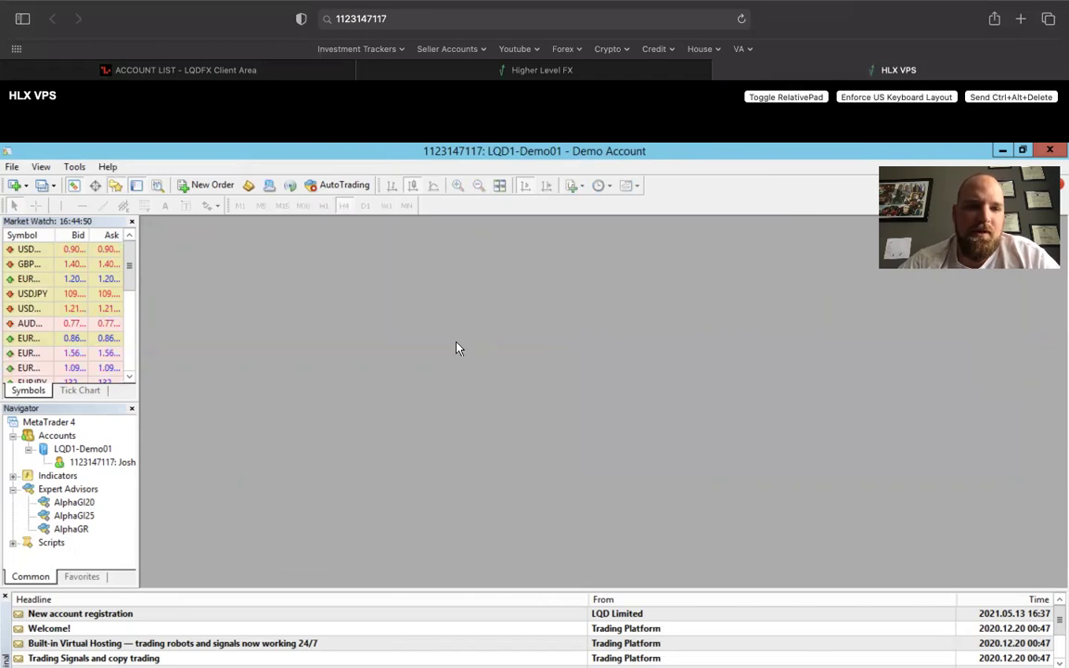
Show all Market Watch symbols and drag USDCHF into the empty workspace as a chart
{"action": "right_click", "coordinate": [69, 281]}
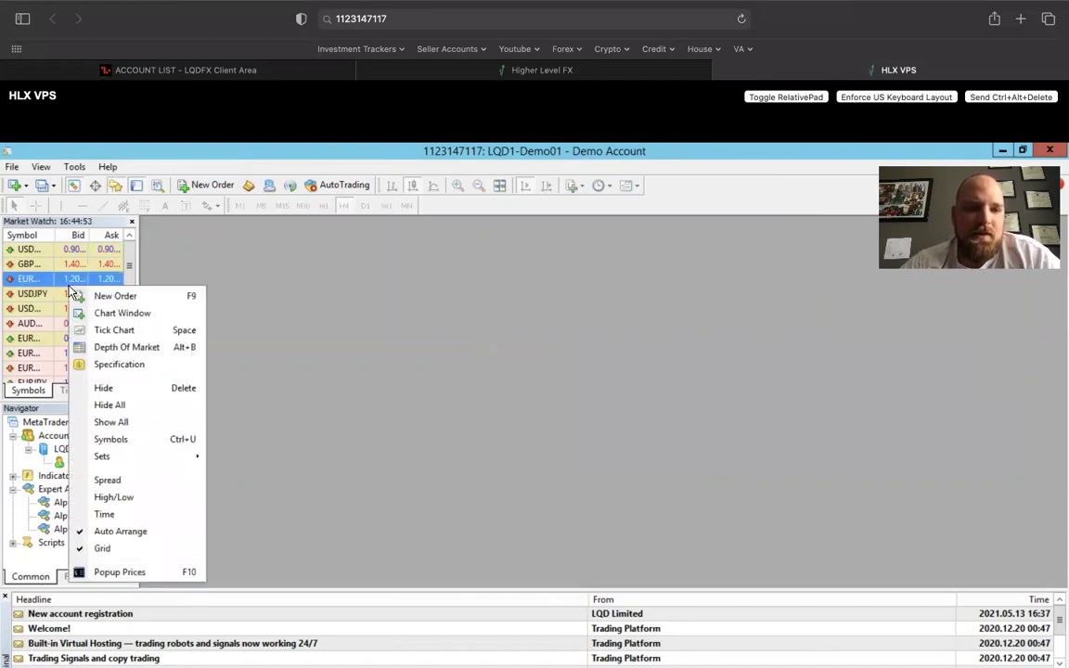
{"action": "left_click", "coordinate": [119, 424]}
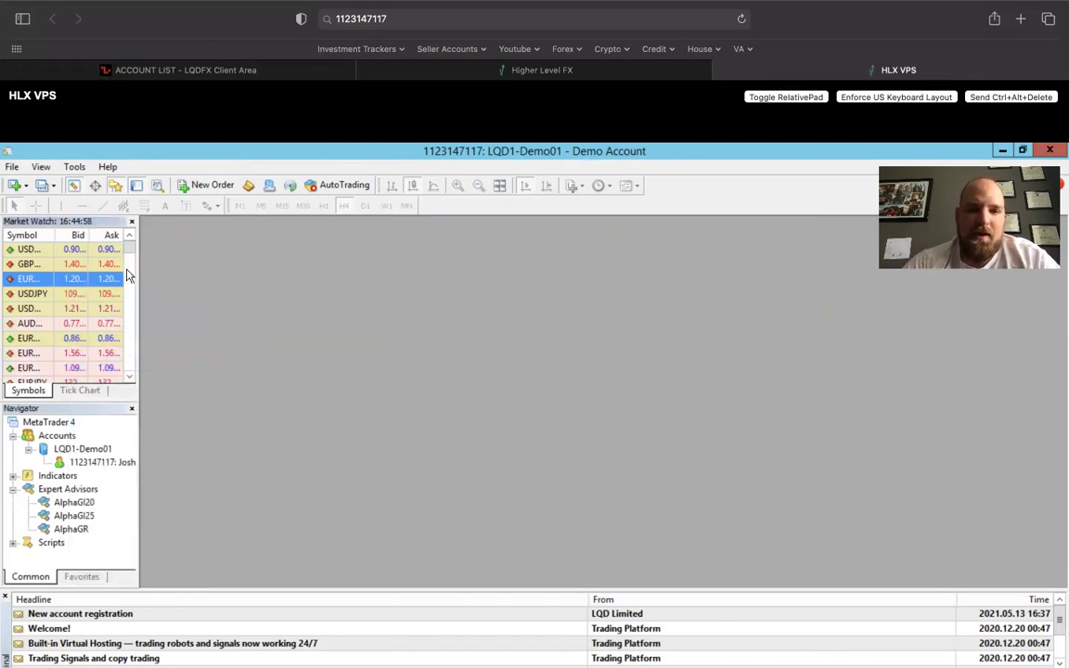
{"action": "left_click_drag", "start_coordinate": [130, 278], "coordinate": [128, 242]}
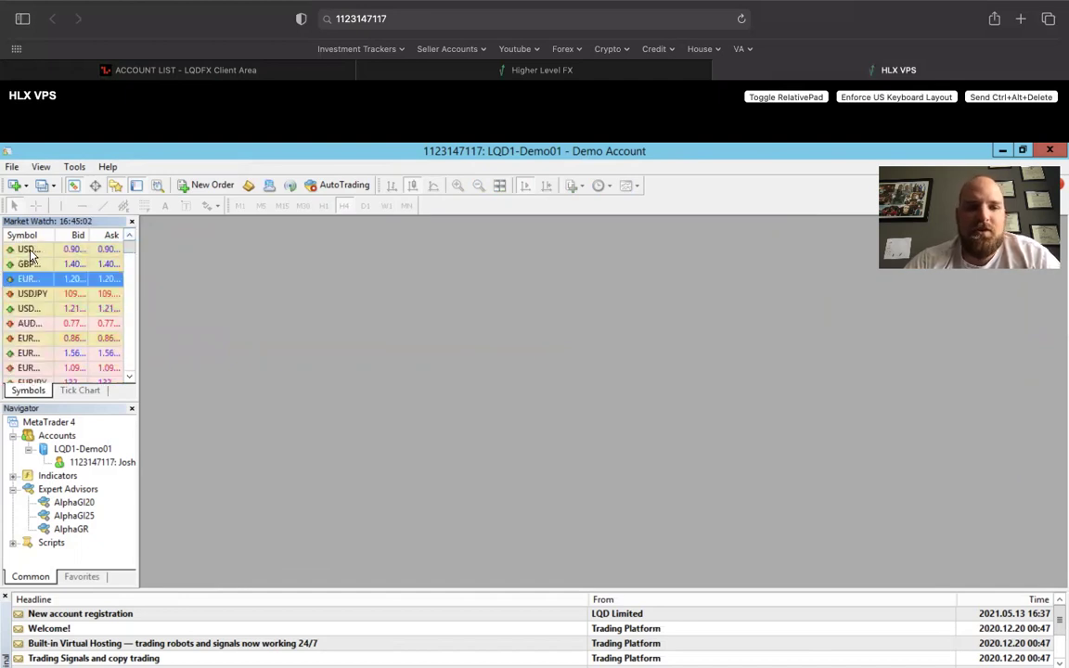
{"action": "left_click", "coordinate": [29, 249]}
{"action": "left_click_drag", "start_coordinate": [29, 252], "coordinate": [246, 247]}
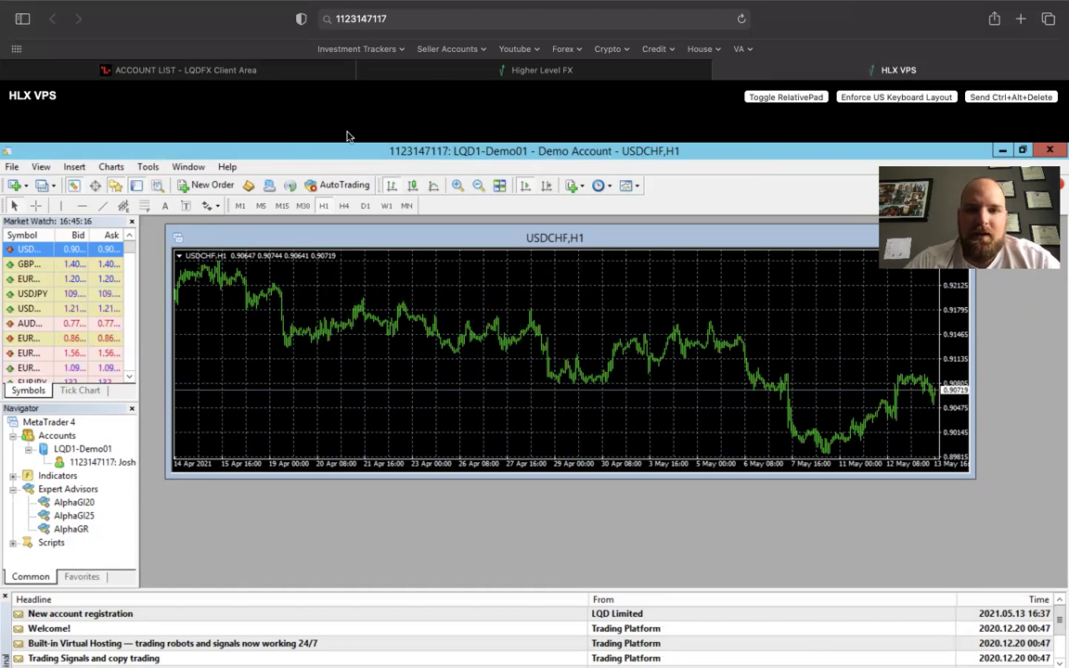
Move the MetaTrader window lower and show the Trade list with the 5 000 USD balance
{"action": "left_click_drag", "start_coordinate": [368, 158], "coordinate": [370, 175]}
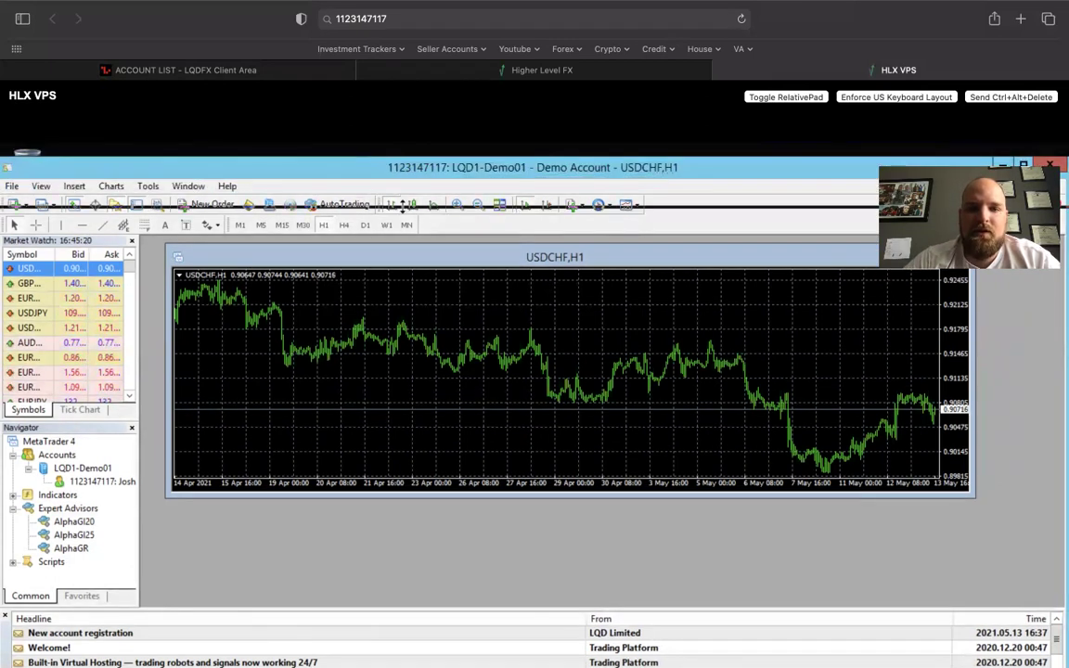
{"action": "left_click_drag", "start_coordinate": [399, 288], "coordinate": [400, 288]}
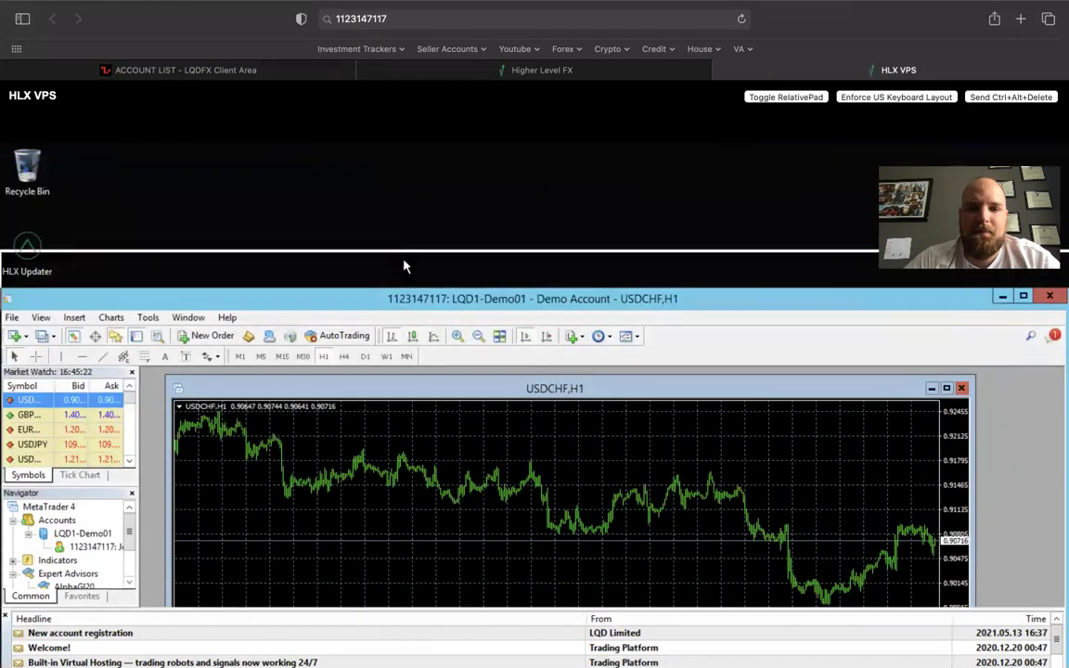
{"action": "left_click_drag", "start_coordinate": [405, 135], "coordinate": [412, 176]}
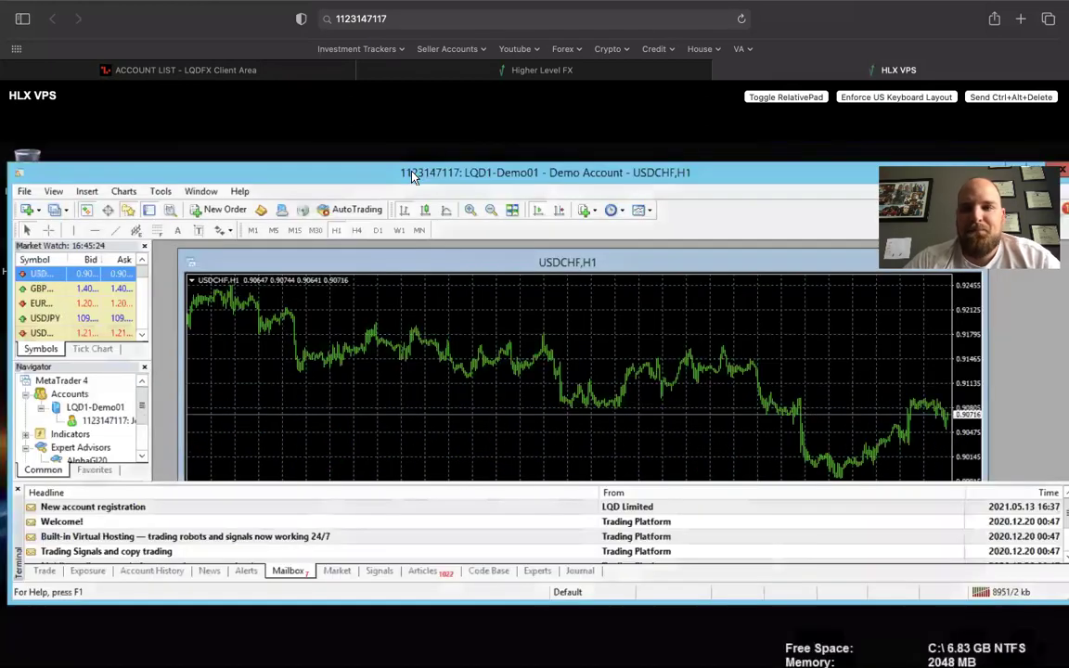
{"action": "left_click", "coordinate": [44, 571]}
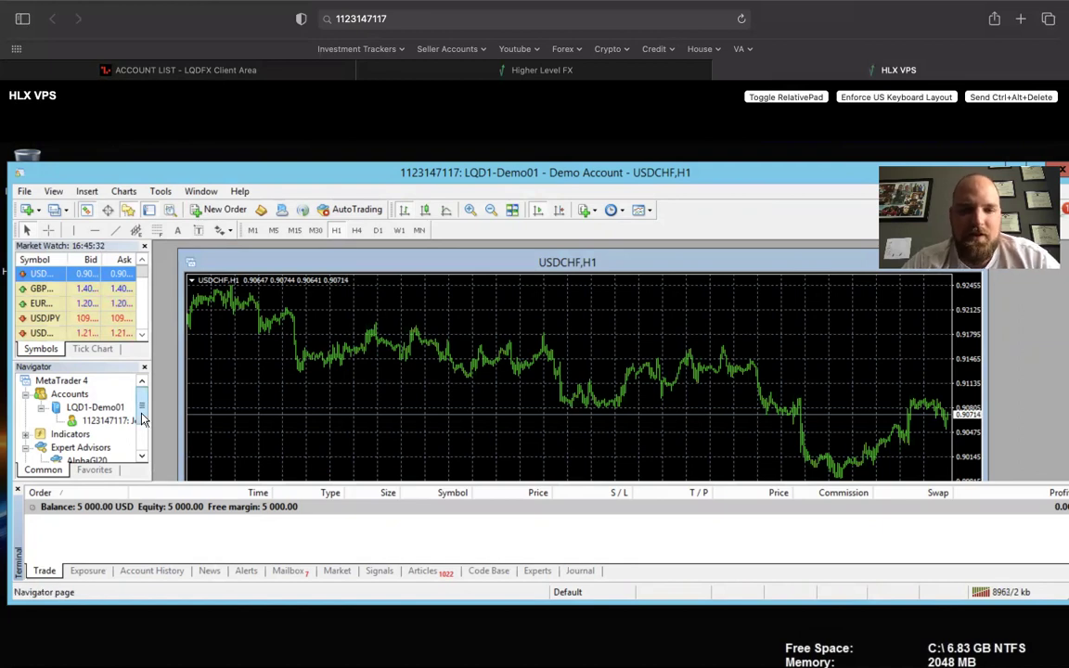
Drag the AlphaGI25 expert advisor from the Navigator onto the USDCHF chart
{"action": "left_click_drag", "start_coordinate": [142, 420], "coordinate": [142, 430]}
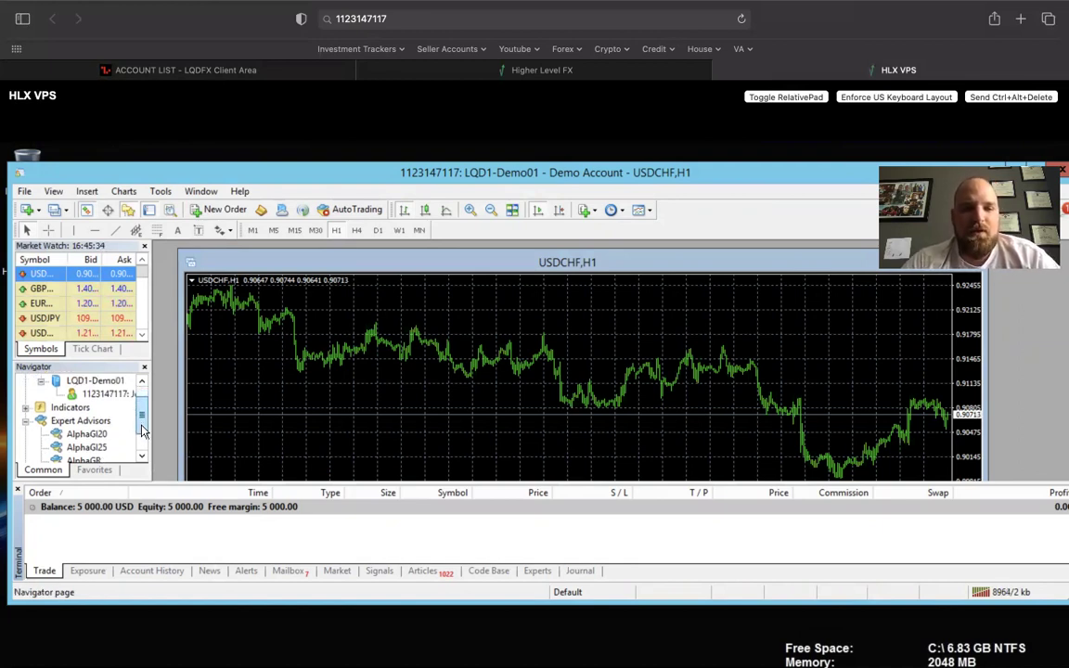
{"action": "left_click", "coordinate": [100, 449]}
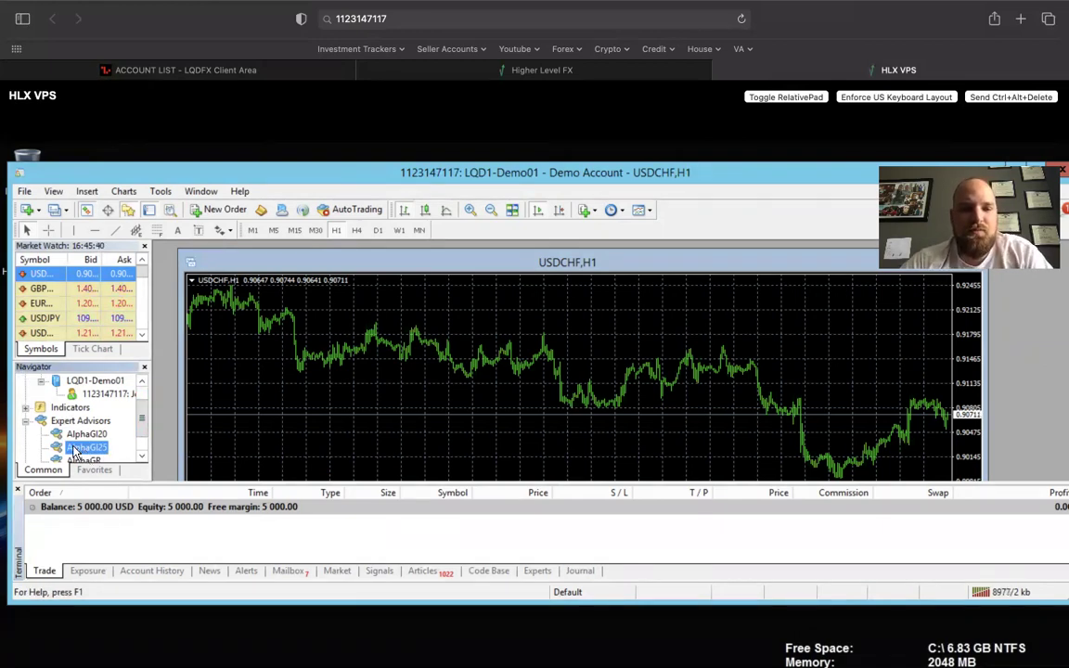
{"action": "left_click_drag", "start_coordinate": [81, 450], "coordinate": [381, 317]}
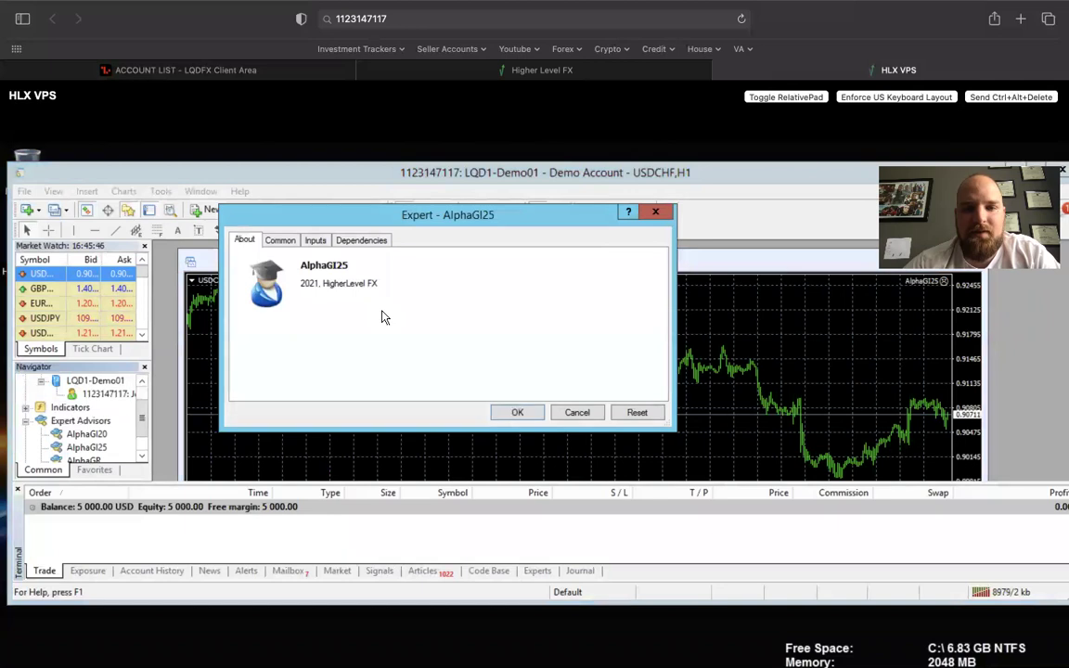
On the Common tab, allow live trading, DLL imports and modification of Signals settings
{"action": "left_click", "coordinate": [282, 241]}
{"action": "left_click", "coordinate": [249, 363]}
{"action": "left_click", "coordinate": [465, 278]}
{"action": "left_click", "coordinate": [465, 314]}
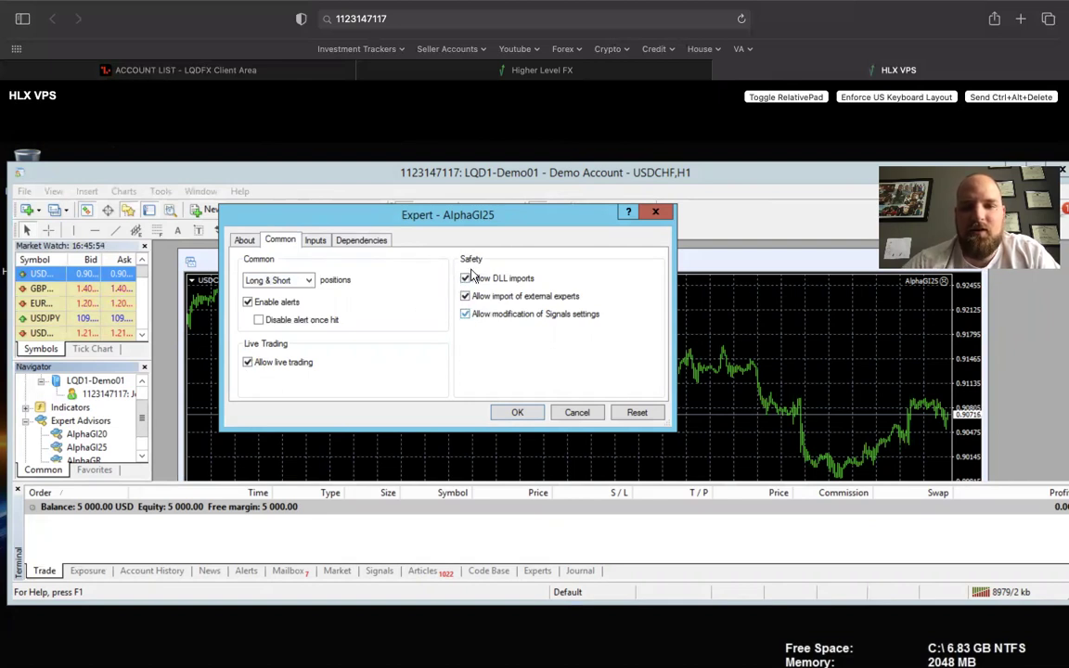
Set the inputs to Lot Size 0.05 and Trading Style Super Sniper
{"action": "left_click", "coordinate": [315, 242]}
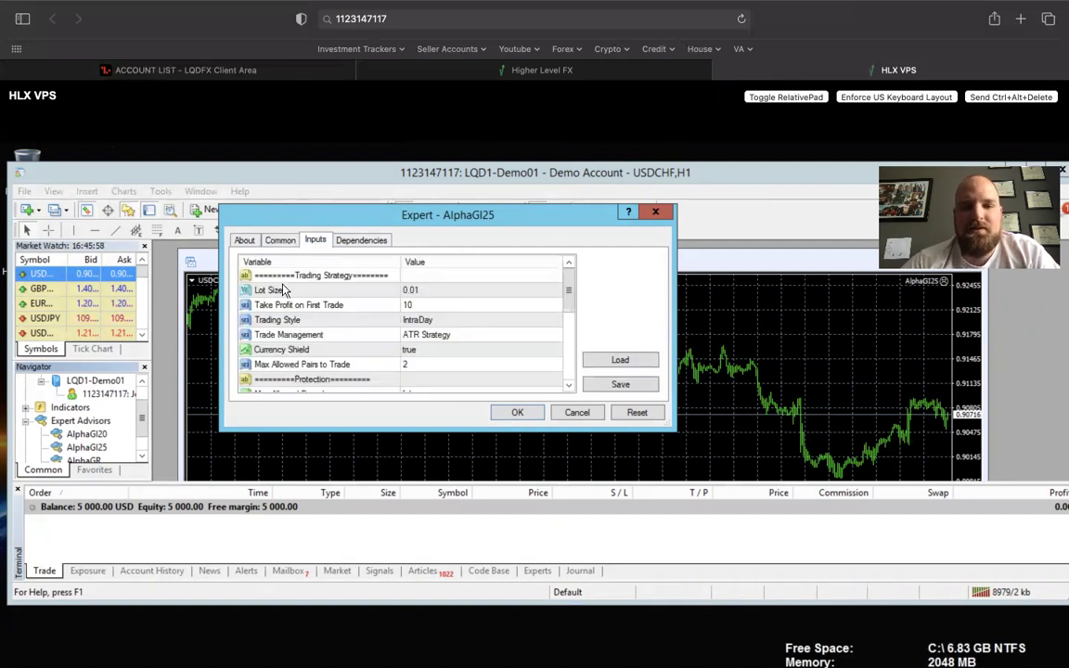
{"action": "left_click", "coordinate": [413, 293]}
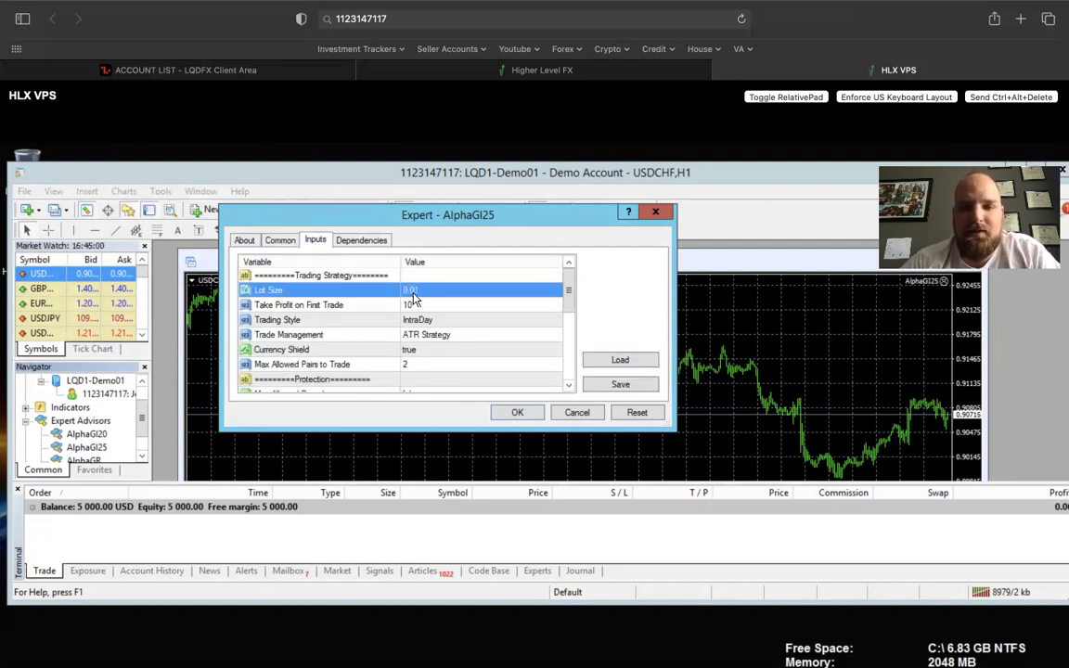
{"action": "left_click", "coordinate": [418, 292]}
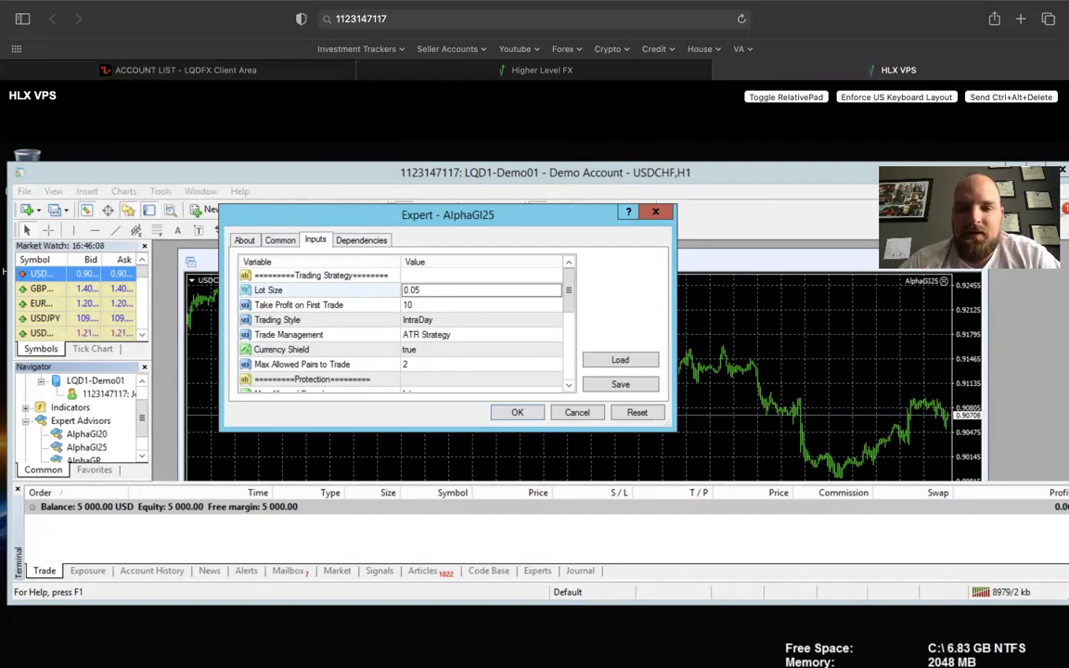
{"action": "left_click", "coordinate": [275, 323]}
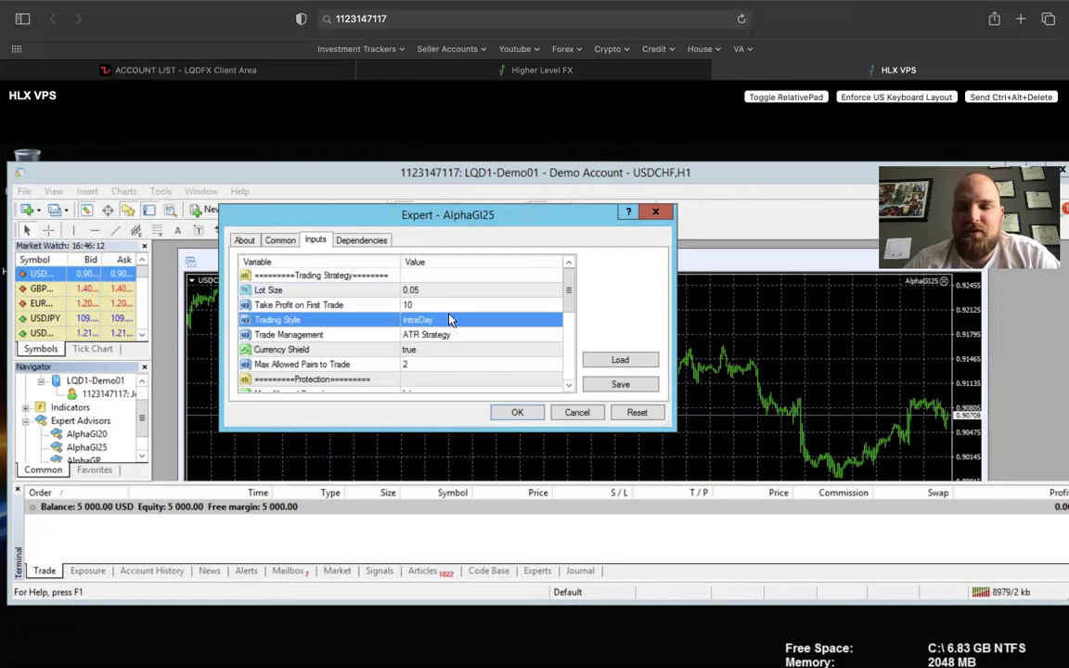
{"action": "left_click", "coordinate": [424, 321]}
{"action": "left_click", "coordinate": [424, 322]}
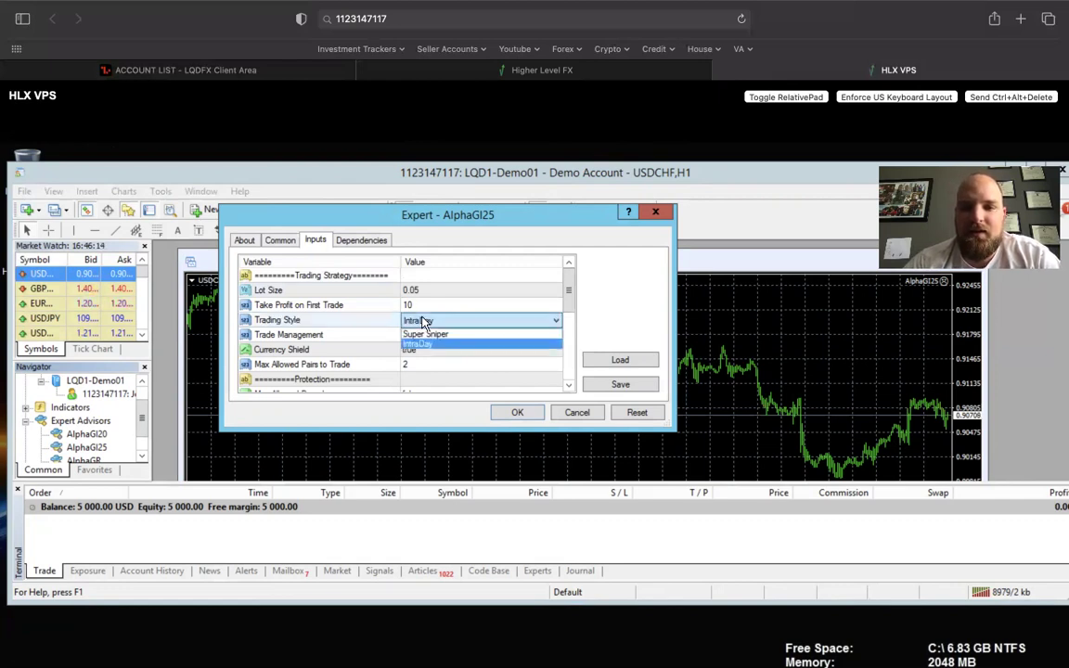
{"action": "left_click", "coordinate": [426, 335]}
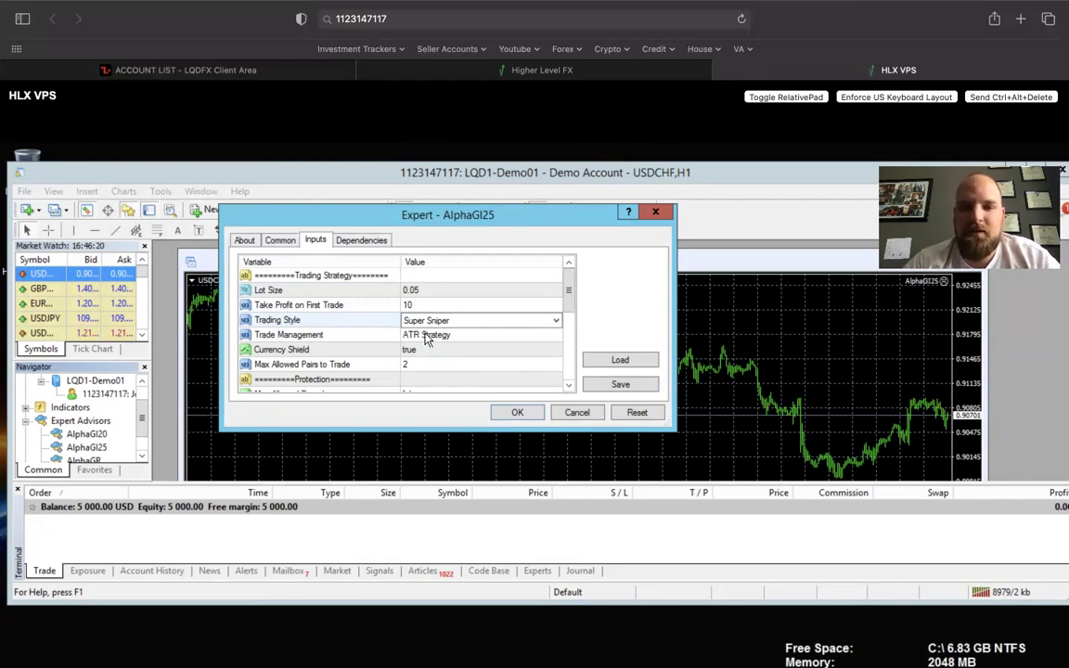
{"action": "left_click", "coordinate": [426, 336]}
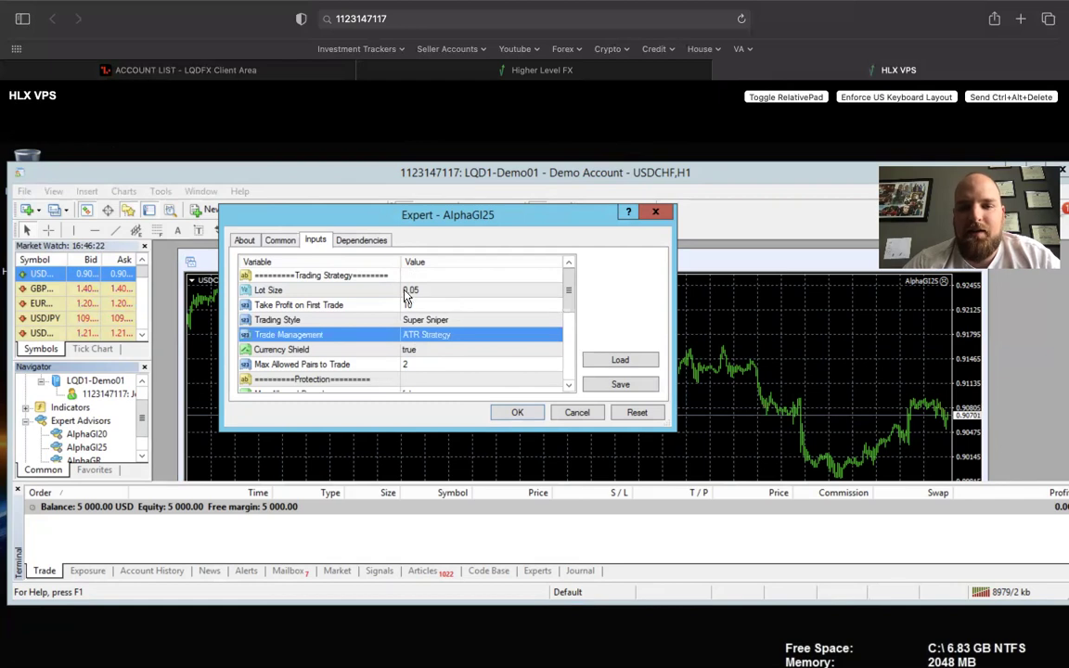
{"action": "left_click", "coordinate": [408, 291]}
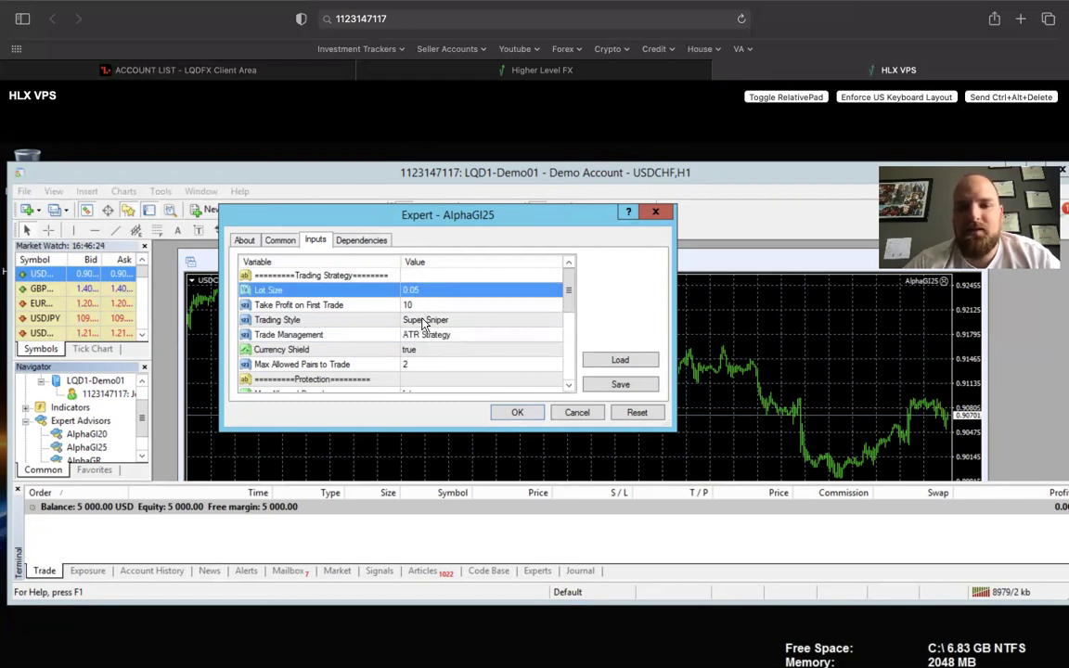
{"action": "left_click", "coordinate": [423, 322]}
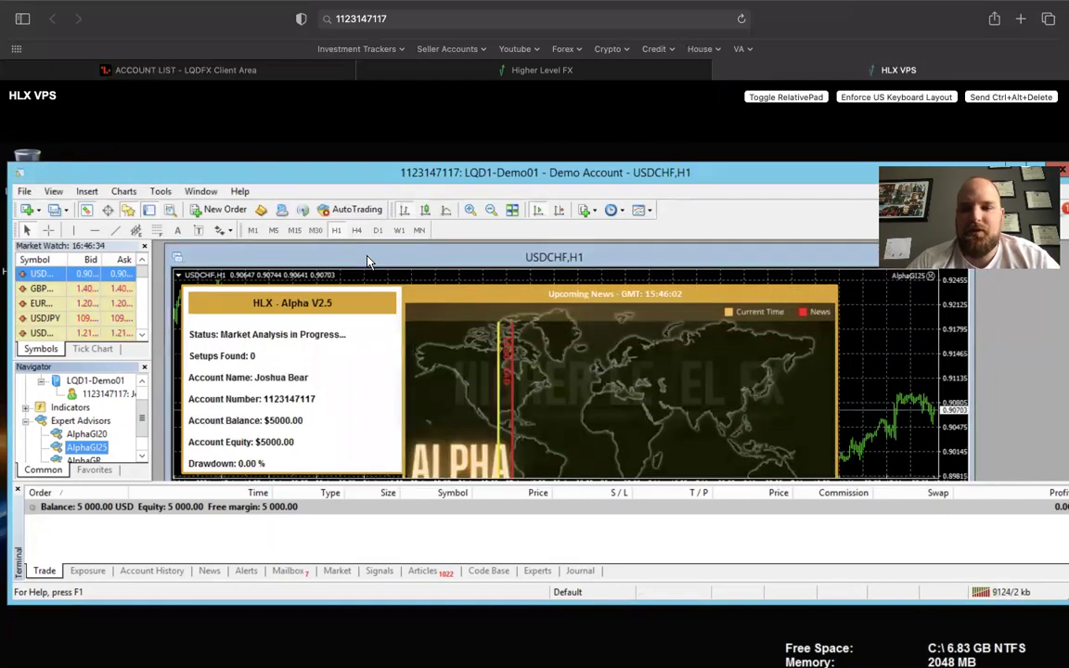
Shift the USDCHF chart right and open a new GBPUSD chart from Market Watch
{"action": "left_click_drag", "start_coordinate": [368, 262], "coordinate": [471, 266]}
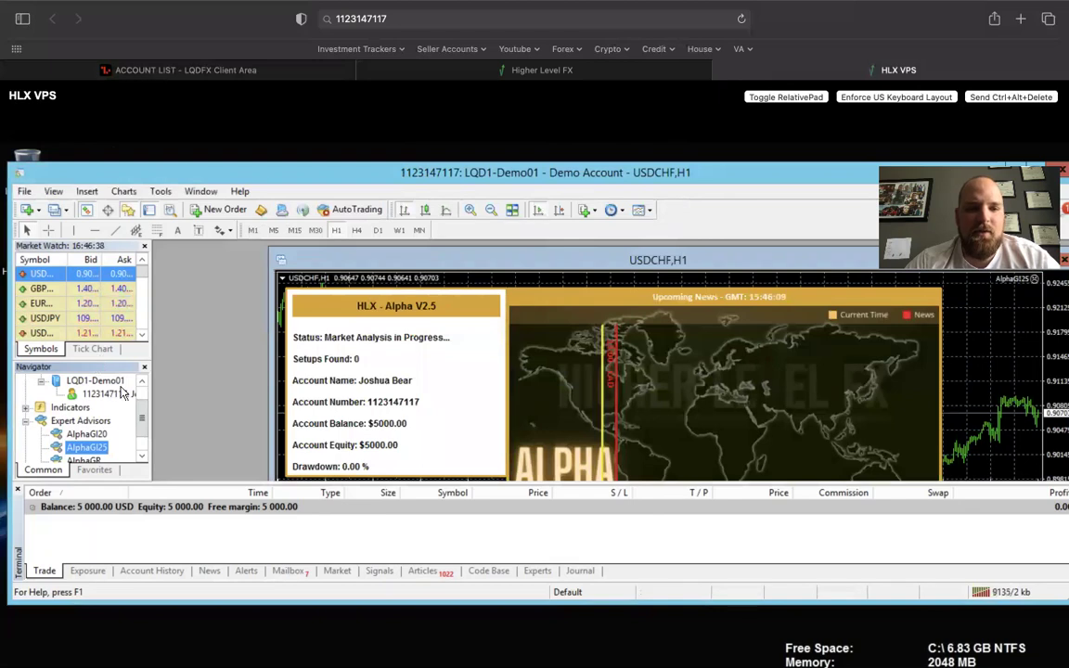
{"action": "left_click", "coordinate": [44, 291]}
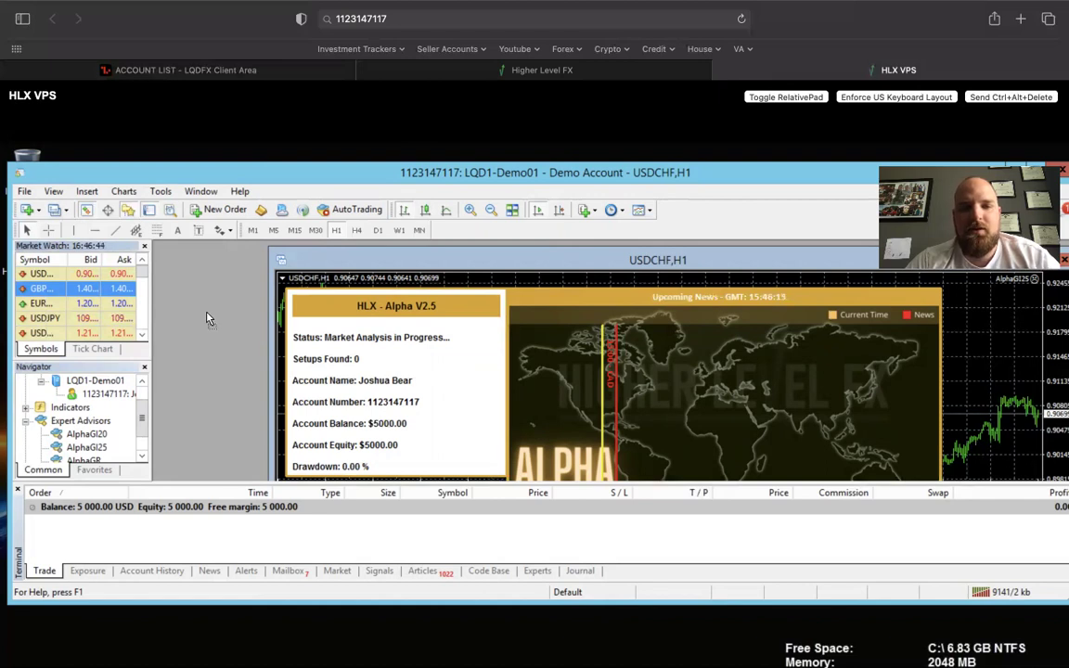
{"action": "left_click_drag", "start_coordinate": [199, 324], "coordinate": [179, 286]}
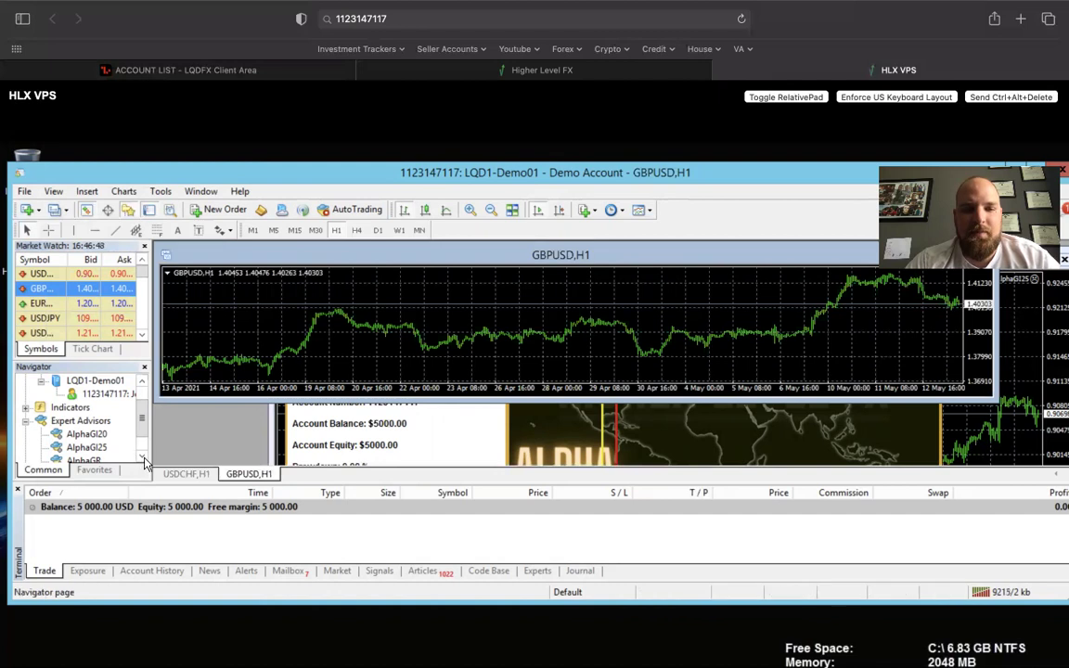
Attach AlphaGR to GBPUSD with live trading, Signals modification and DLL imports allowed
{"action": "scroll", "coordinate": [127, 413], "scroll_direction": "down", "scroll_amount": 1}
{"action": "left_click", "coordinate": [90, 452]}
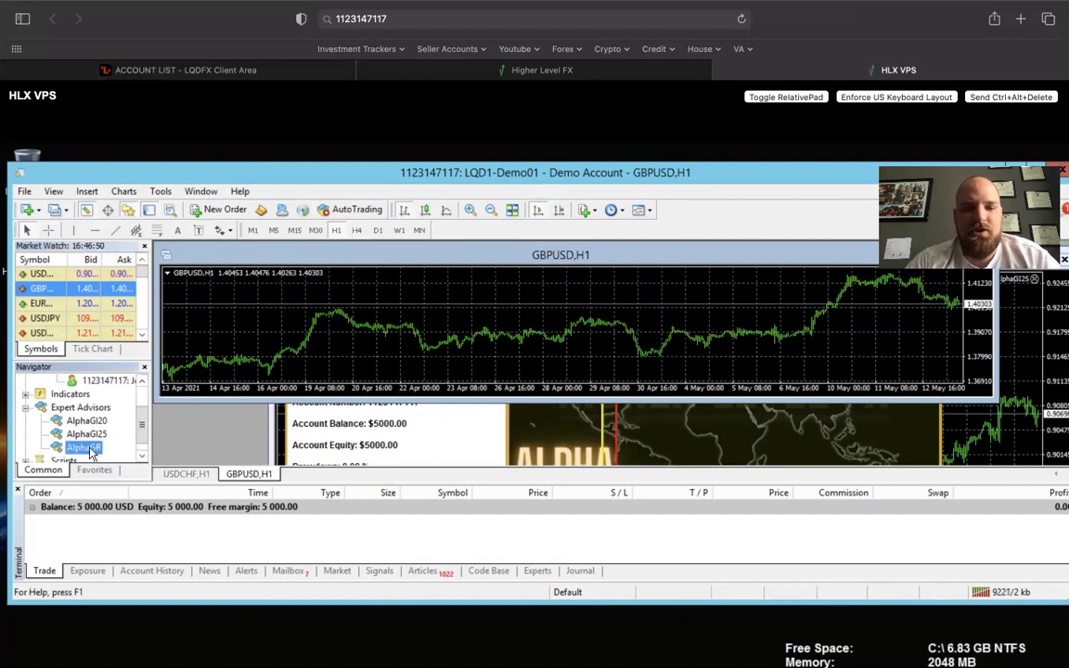
{"action": "left_click_drag", "start_coordinate": [86, 452], "coordinate": [365, 342]}
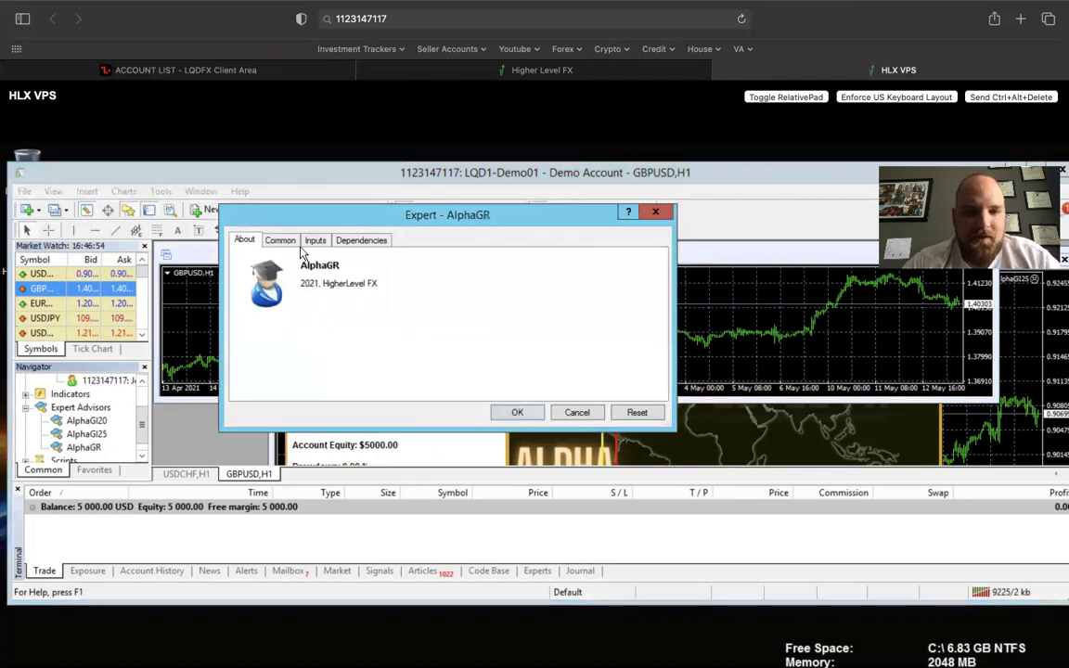
{"action": "left_click", "coordinate": [281, 239]}
{"action": "left_click", "coordinate": [249, 362]}
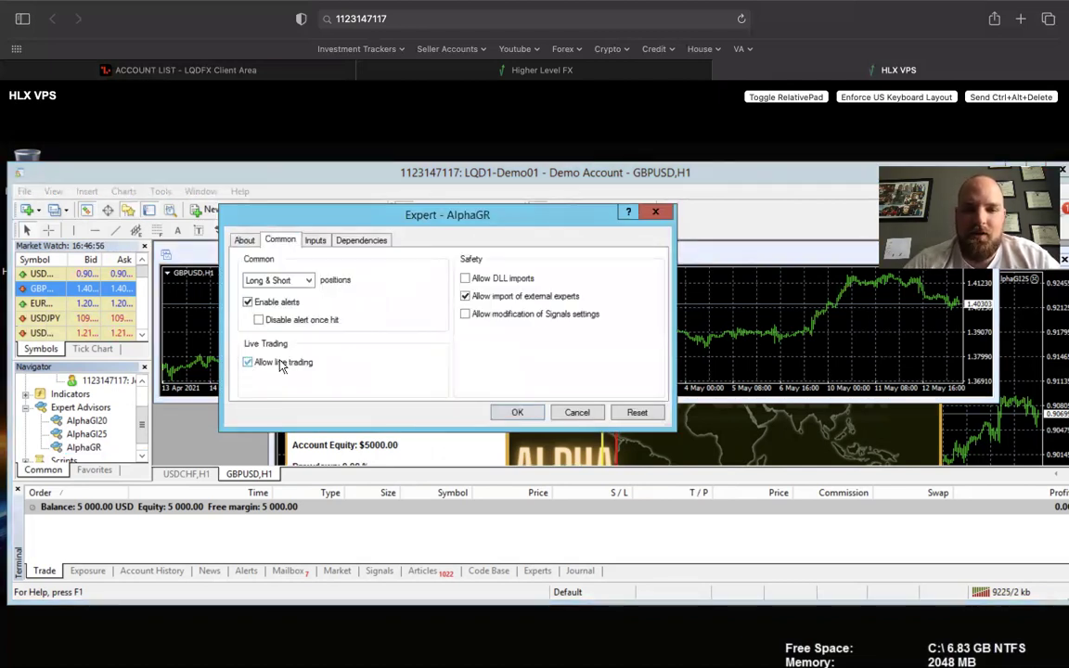
{"action": "left_click", "coordinate": [465, 313]}
{"action": "left_click", "coordinate": [465, 279]}
{"action": "left_click", "coordinate": [317, 239]}
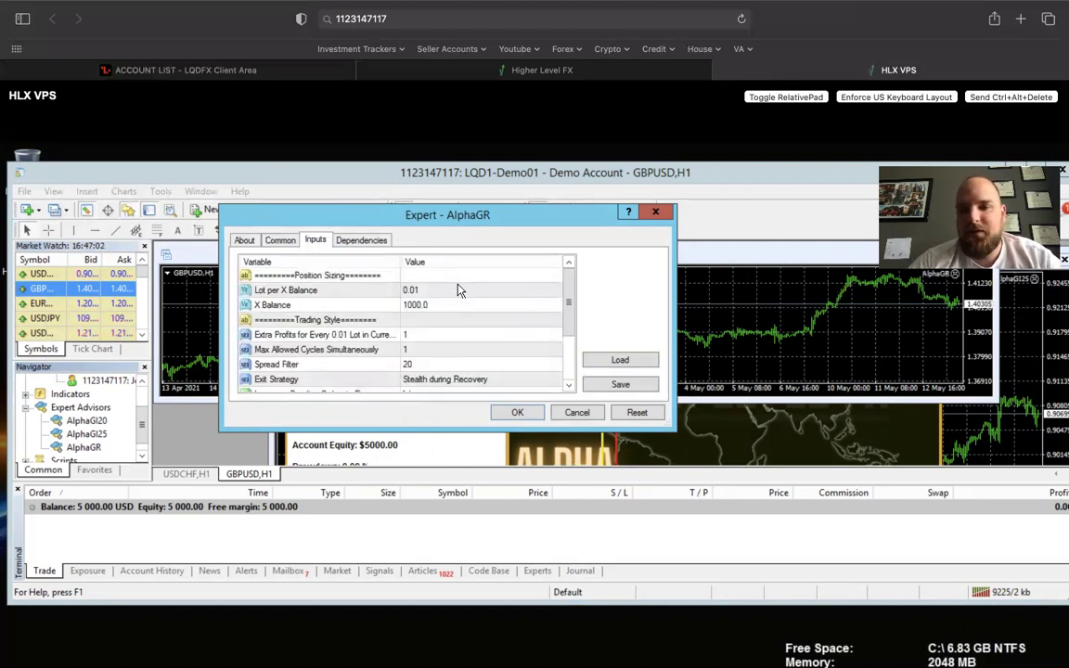
{"action": "left_click", "coordinate": [517, 412]}
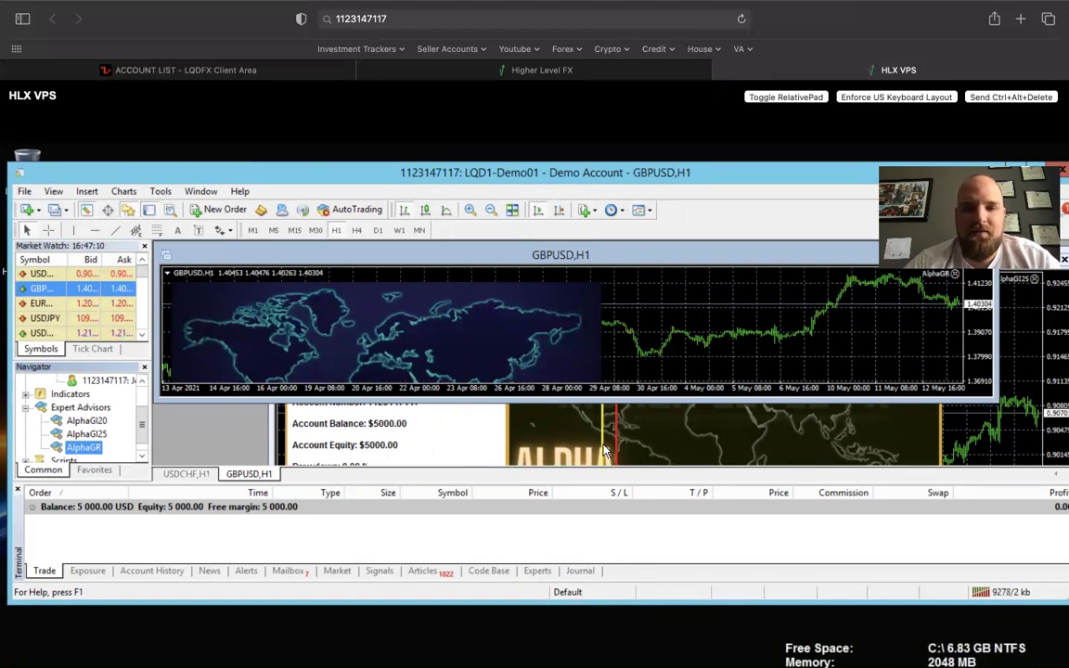
Tile the USDCHF and GBPUSD charts, enable AutoTrading, and inspect the new CADJPY sell orders
{"action": "left_click", "coordinate": [512, 211]}
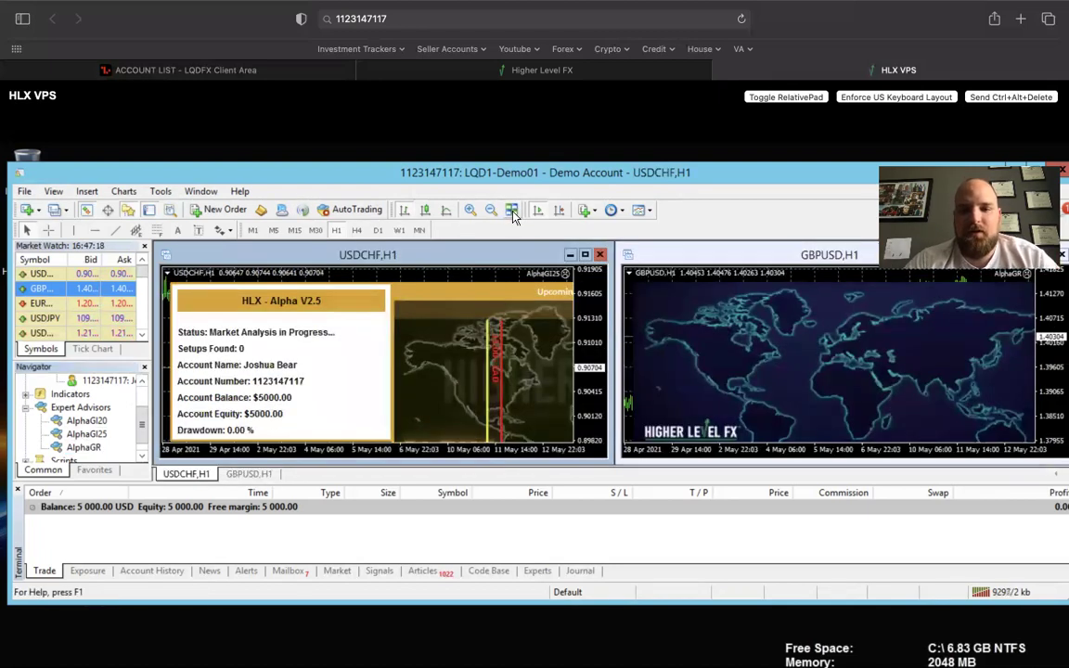
{"action": "left_click", "coordinate": [338, 215]}
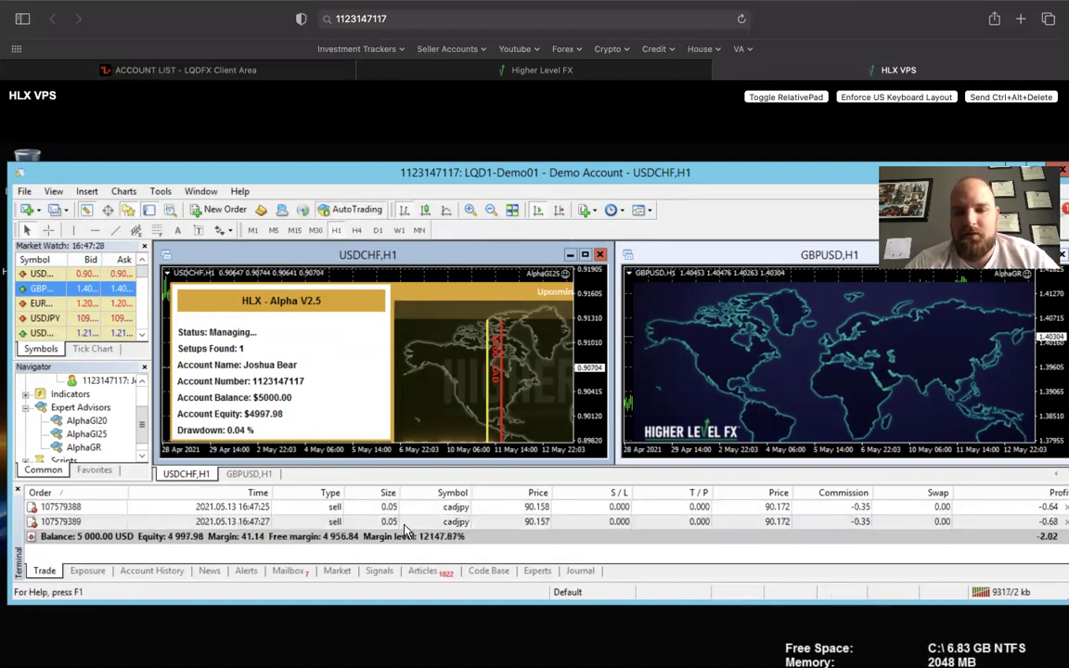
{"action": "left_click", "coordinate": [409, 522]}
{"action": "left_click", "coordinate": [410, 511]}
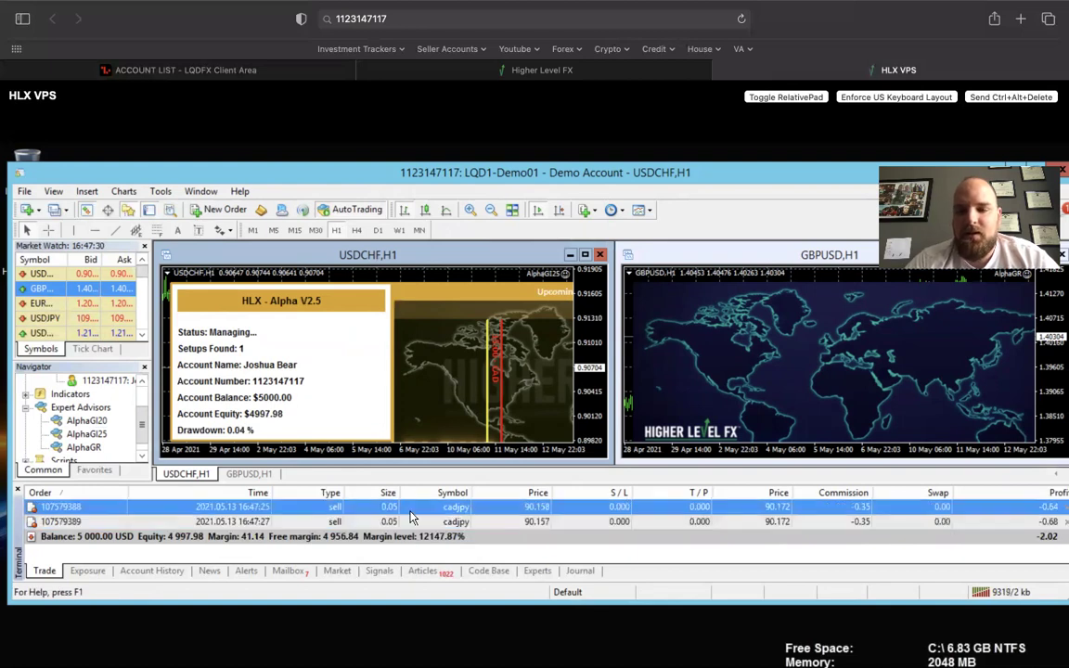